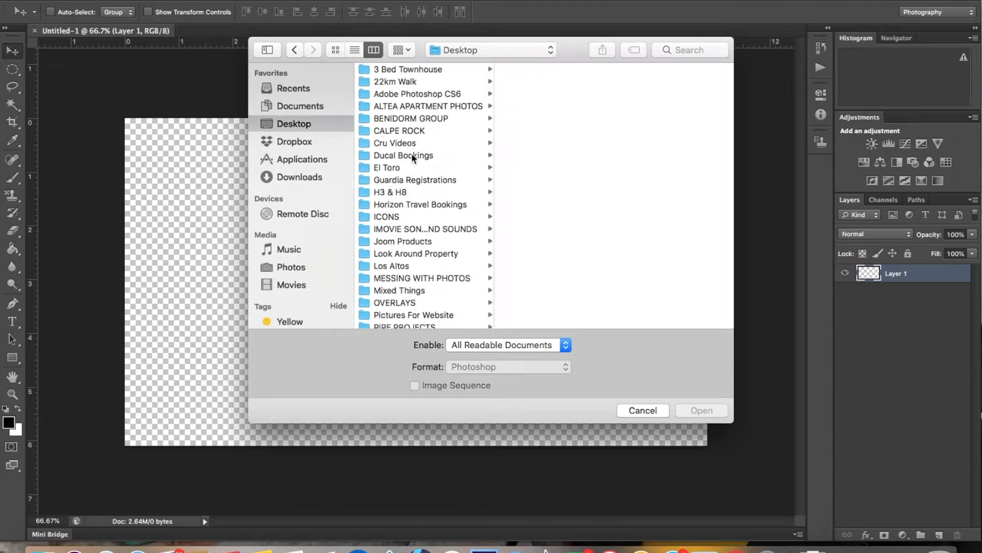
Open the PNG image "Screen Shot 2020-03-05 at 11.05.27" from the Desktop folder.
scroll(412, 155, "down", 5)
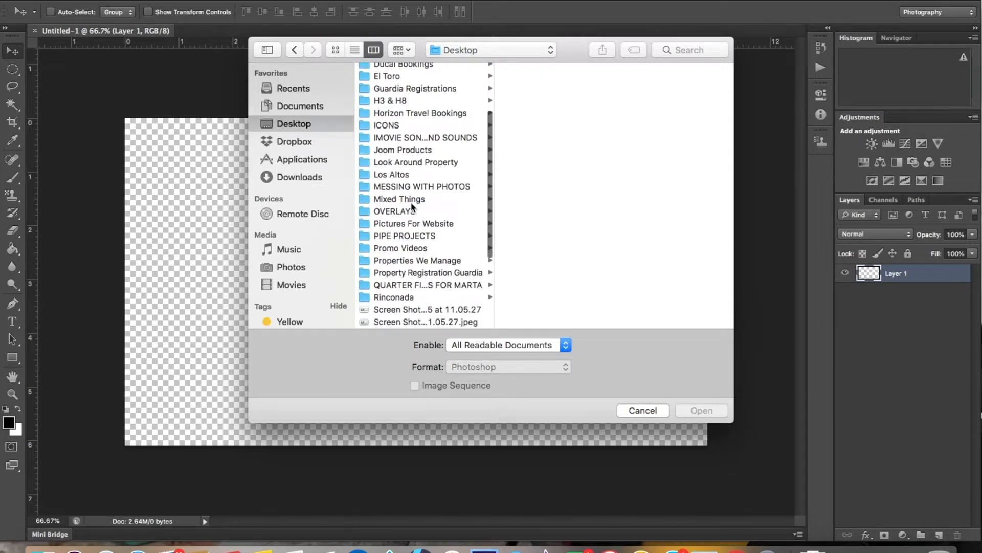
scroll(411, 202, "down", 2)
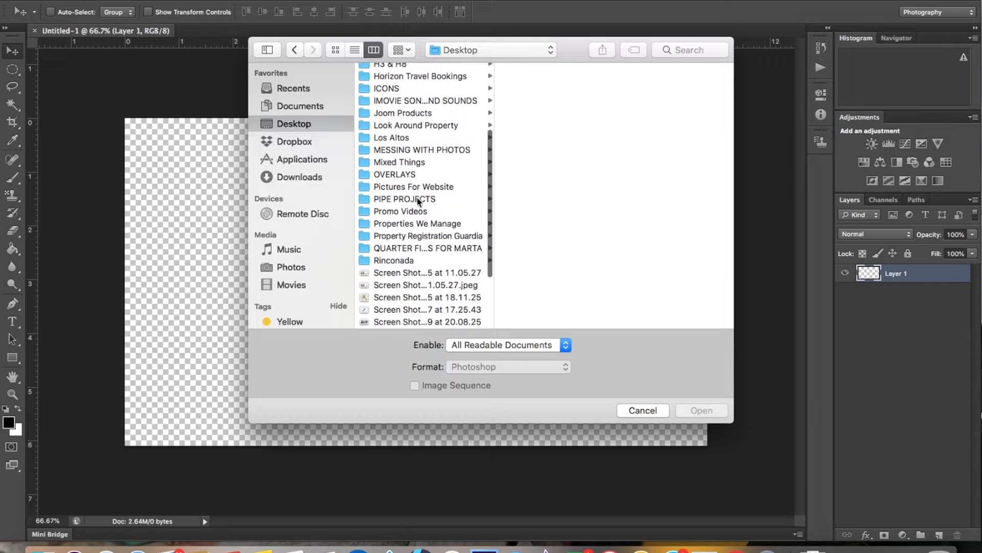
scroll(417, 200, "down", 3)
left_click(402, 244)
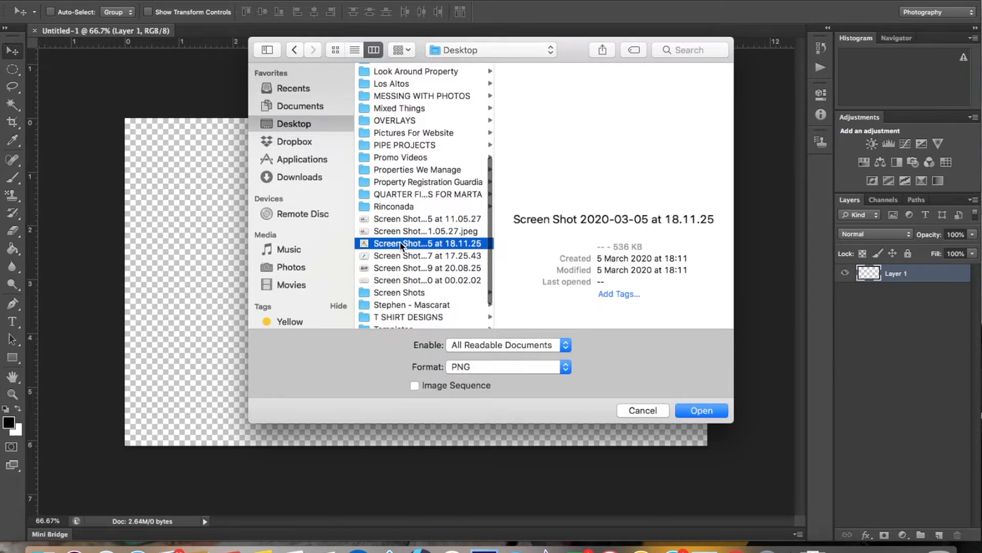
left_click(405, 228)
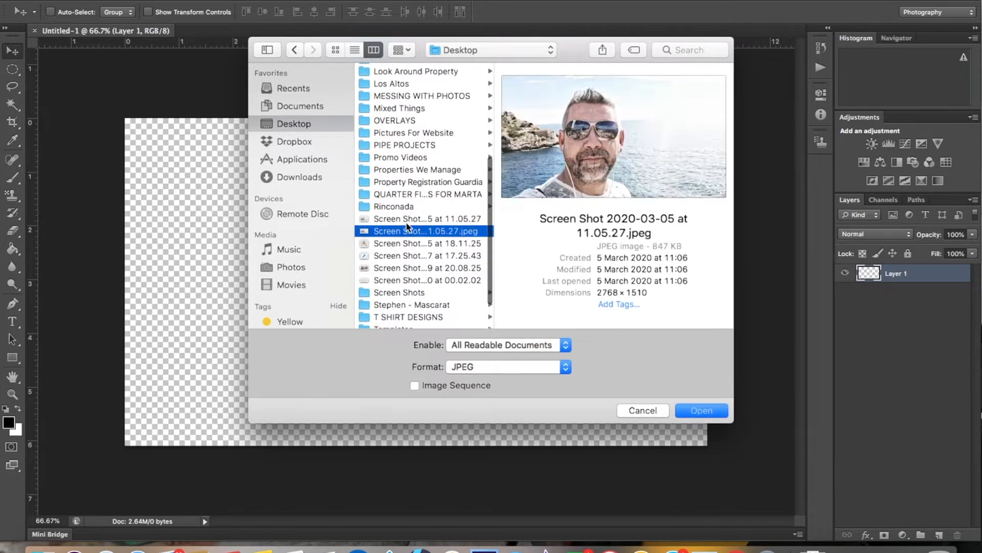
left_click(407, 221)
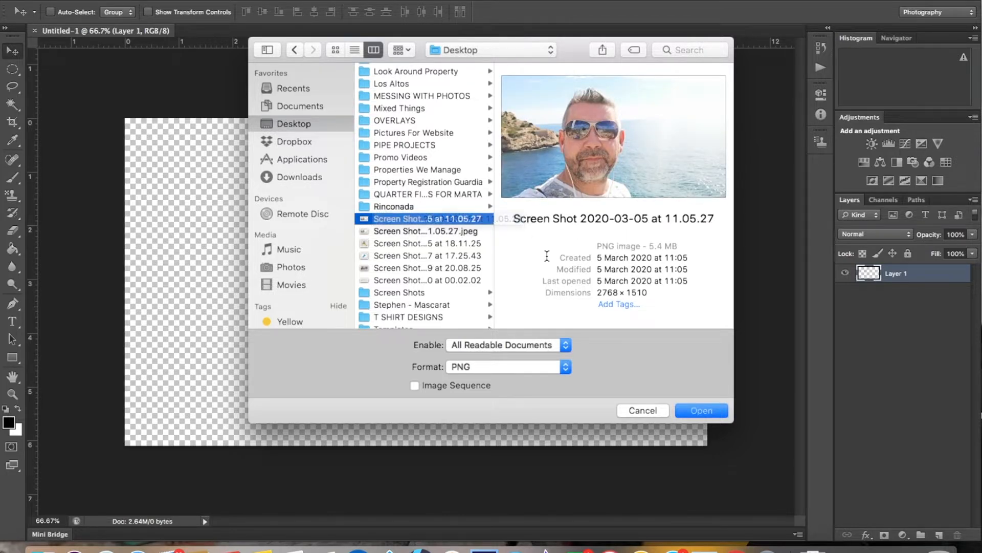
left_click(698, 411)
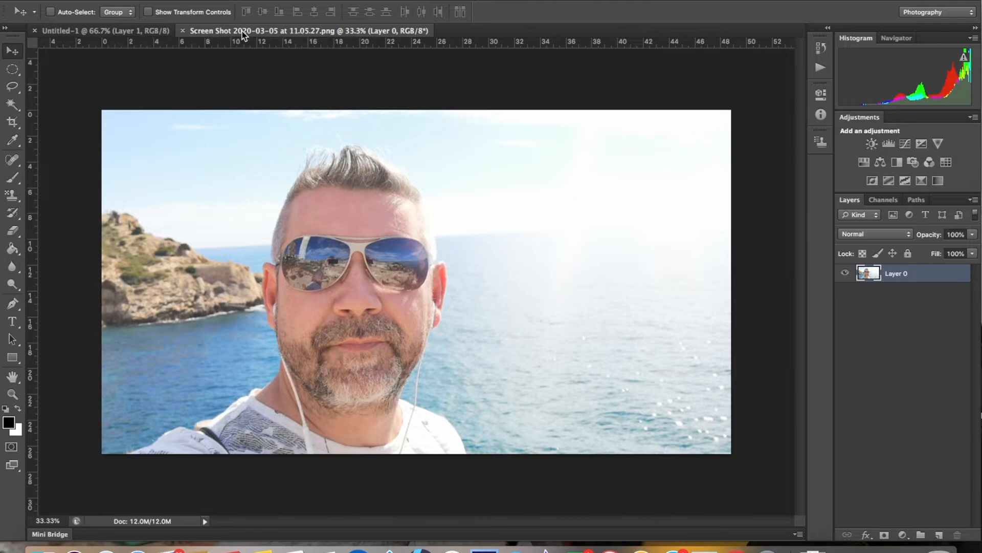
Copy the selfie photo into the Untitled-1 document and scale and position it with Free Transform to fill the canvas.
left_click_drag(244, 35, 534, 82)
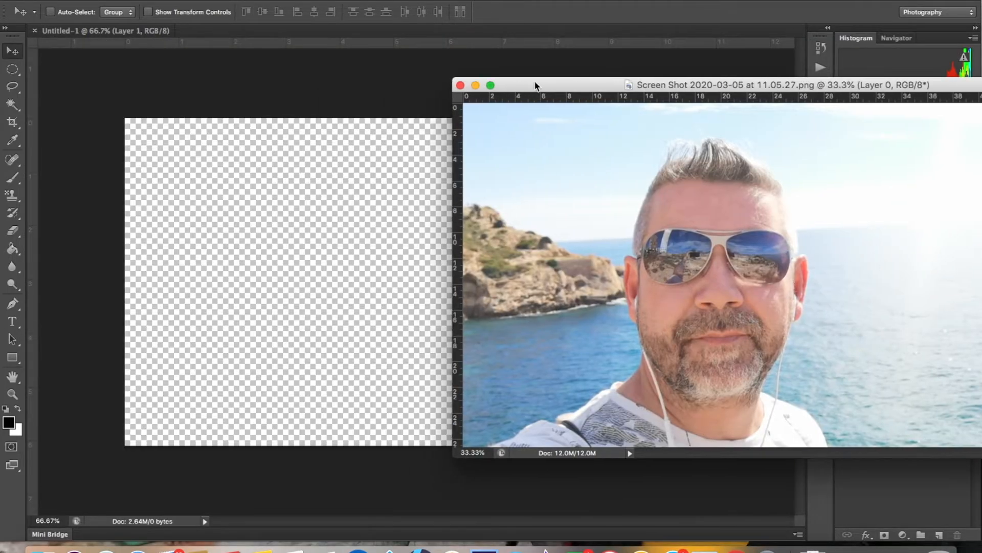
left_click_drag(561, 198, 313, 192)
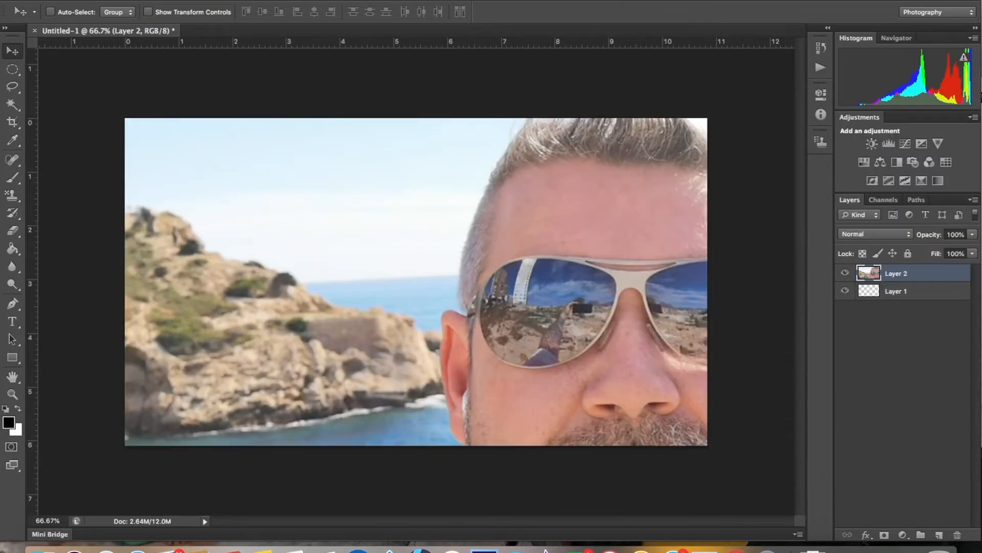
left_click(134, 1)
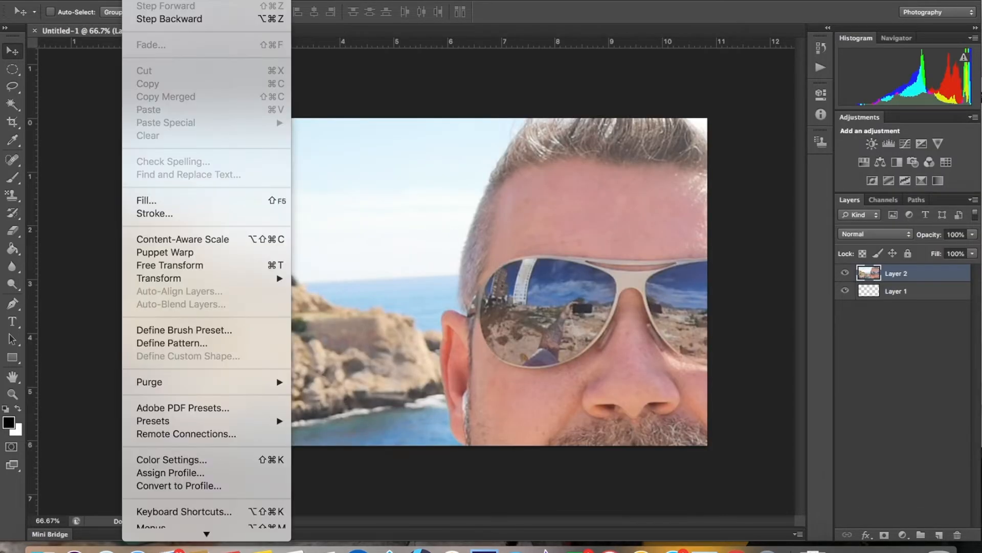
left_click(188, 267)
left_click_drag(232, 149, 210, 236)
left_click_drag(125, 121, 397, 272)
left_click_drag(430, 329, 150, 151)
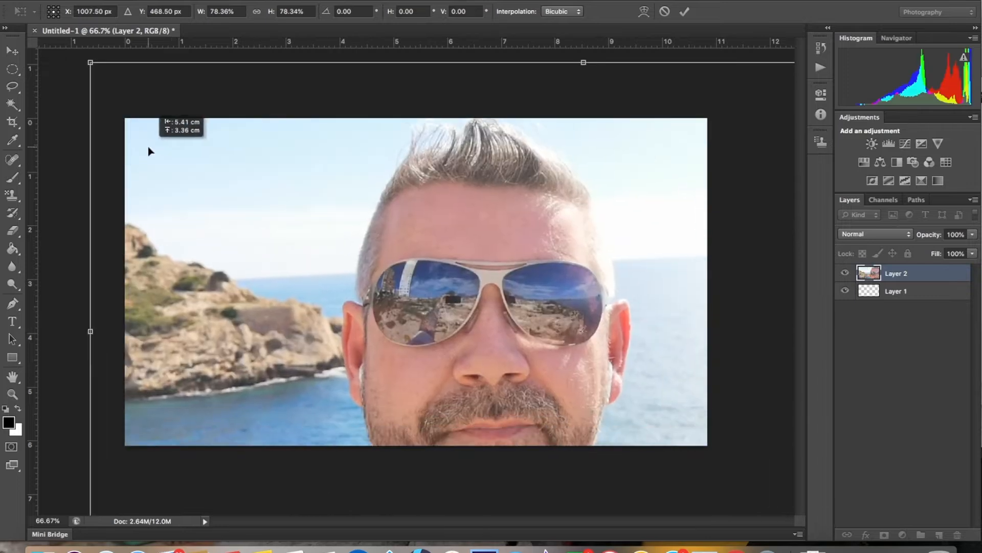
left_click_drag(90, 62, 452, 262)
left_click_drag(506, 307, 132, 154)
left_click(684, 11)
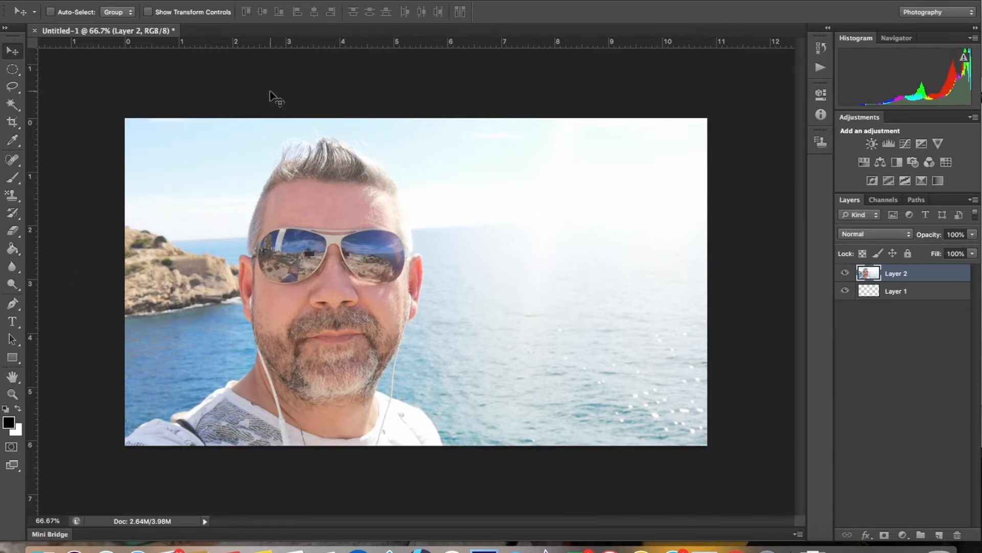
Open the photo on Layer 2 in the Macphun Luminar filter plug-in.
left_click(204, 0)
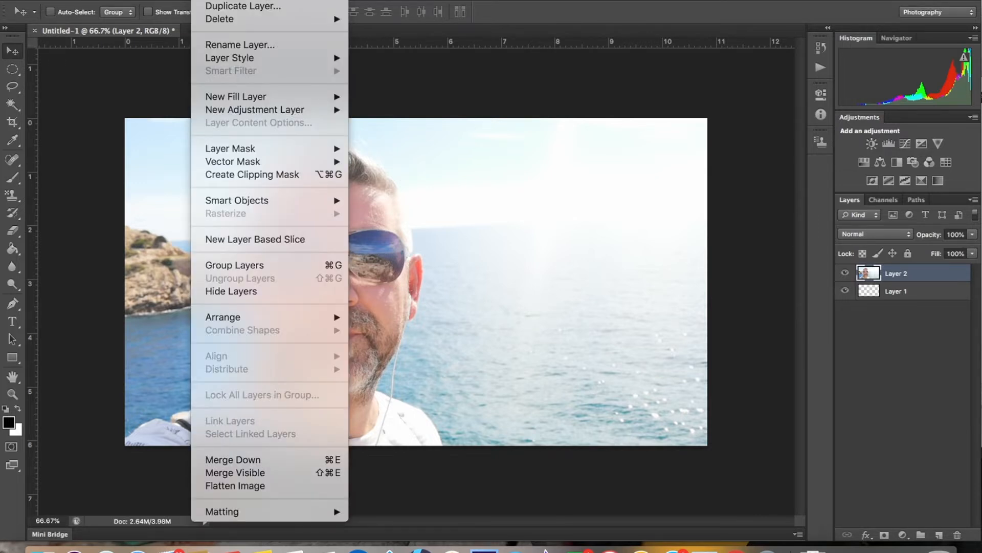
mouse_move(351, 0)
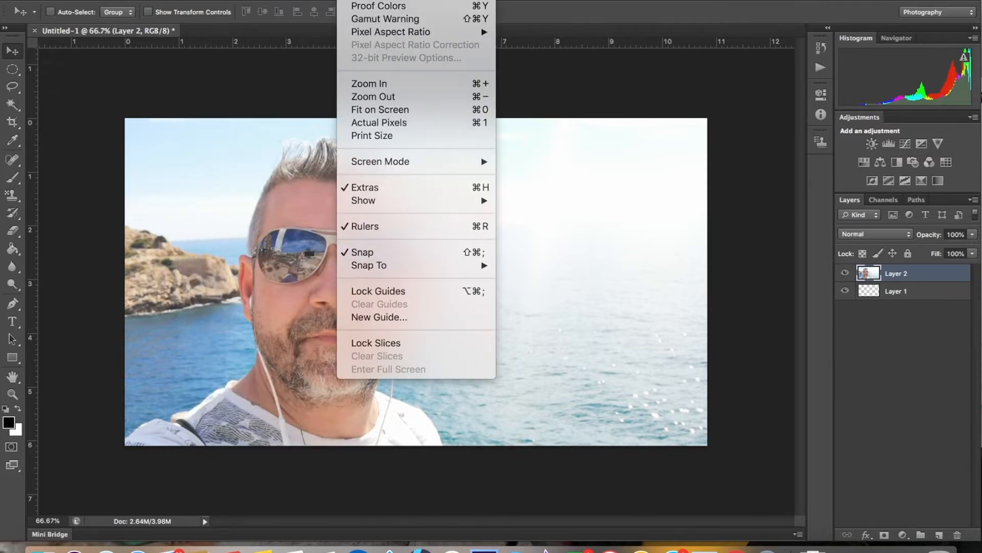
mouse_move(314, 0)
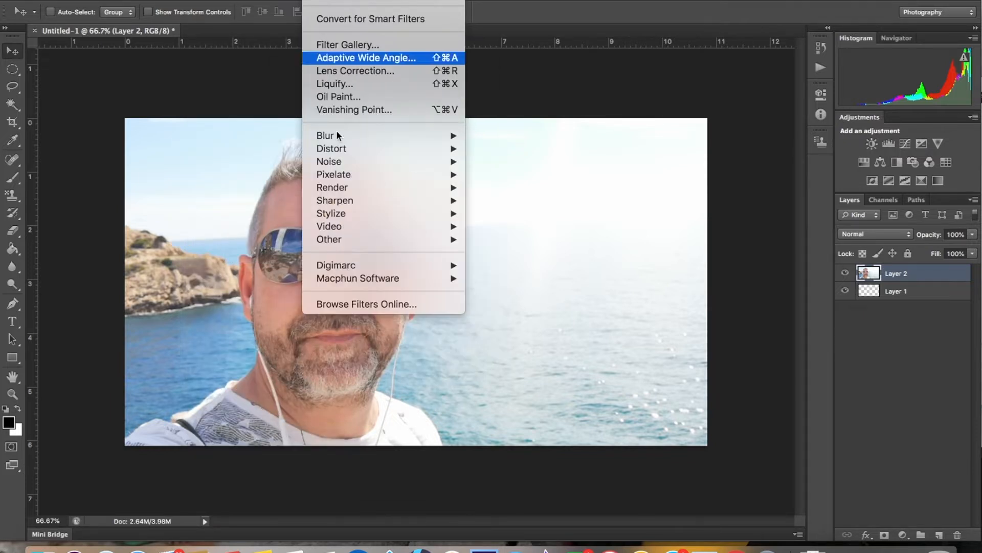
mouse_move(359, 277)
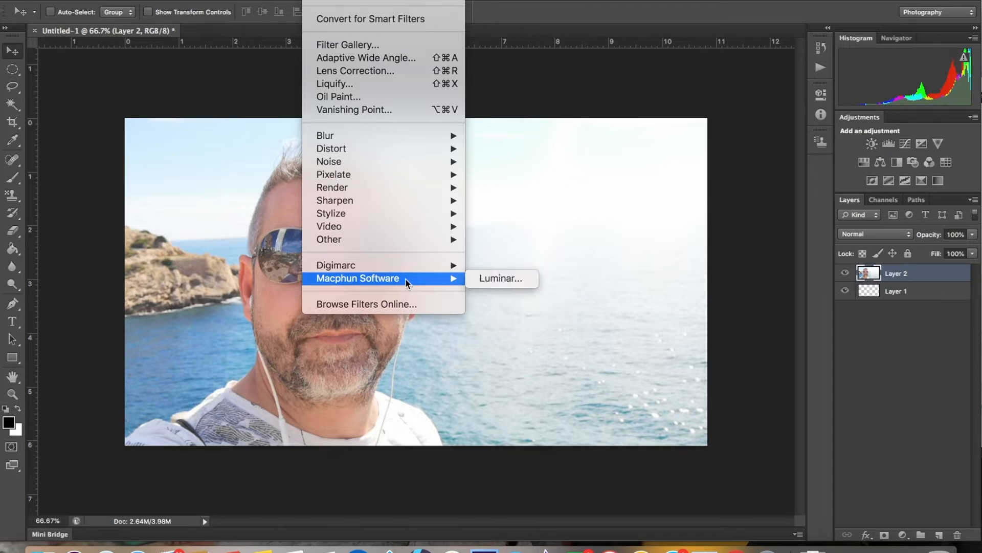
left_click(482, 279)
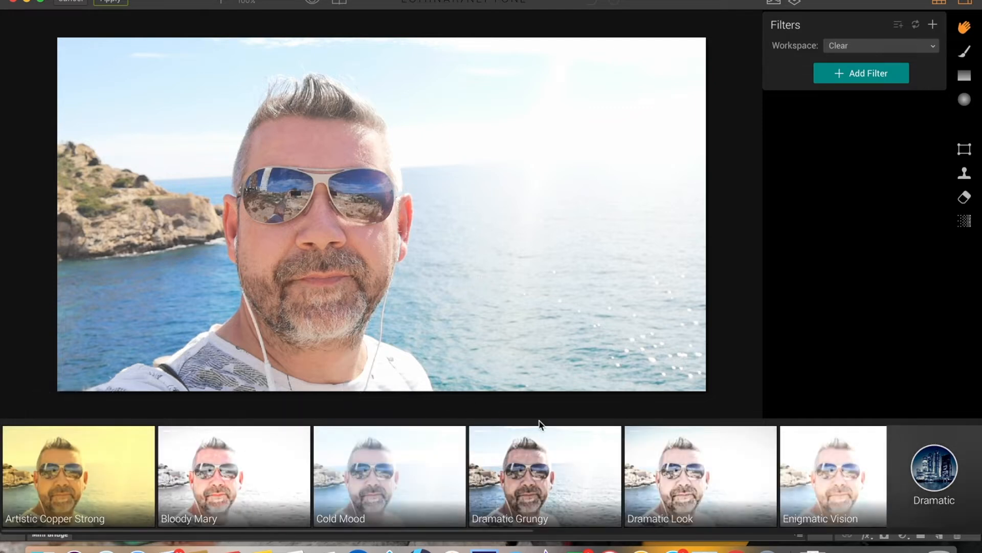
Apply the Dramatic Look preset from the Dramatic collection to the photo.
scroll(531, 463, "right", 3)
scroll(531, 463, "right", 8)
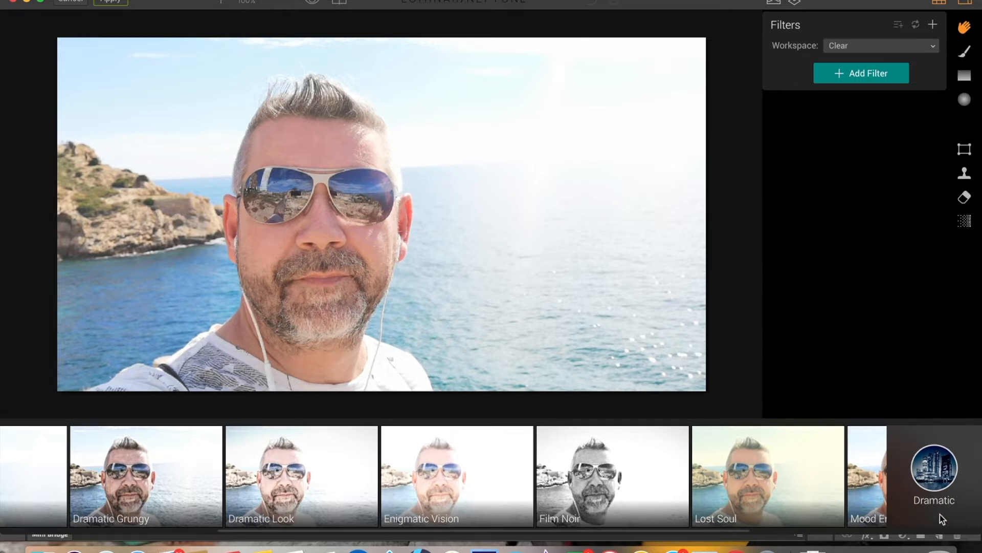
scroll(759, 486, "right", 2)
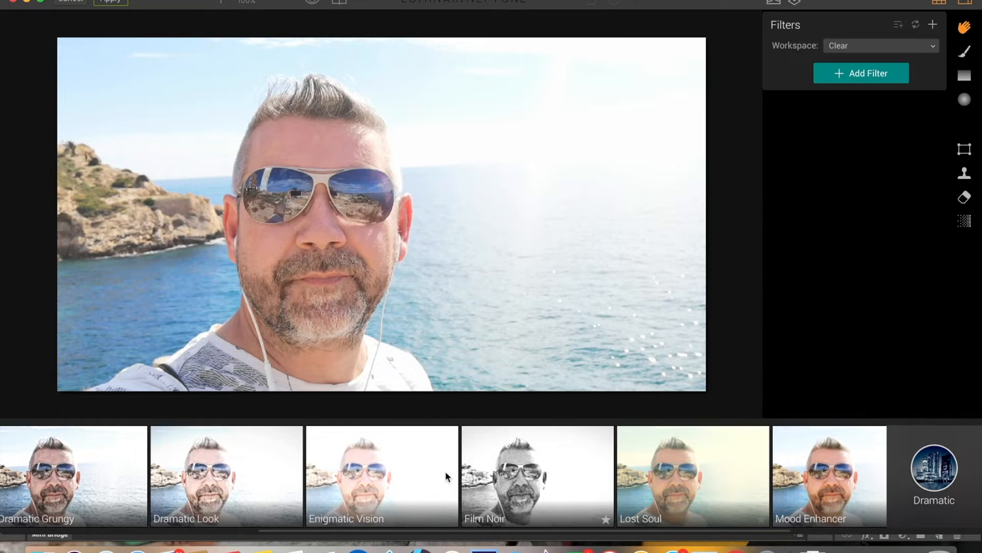
scroll(445, 471, "left", 1)
left_click(264, 481)
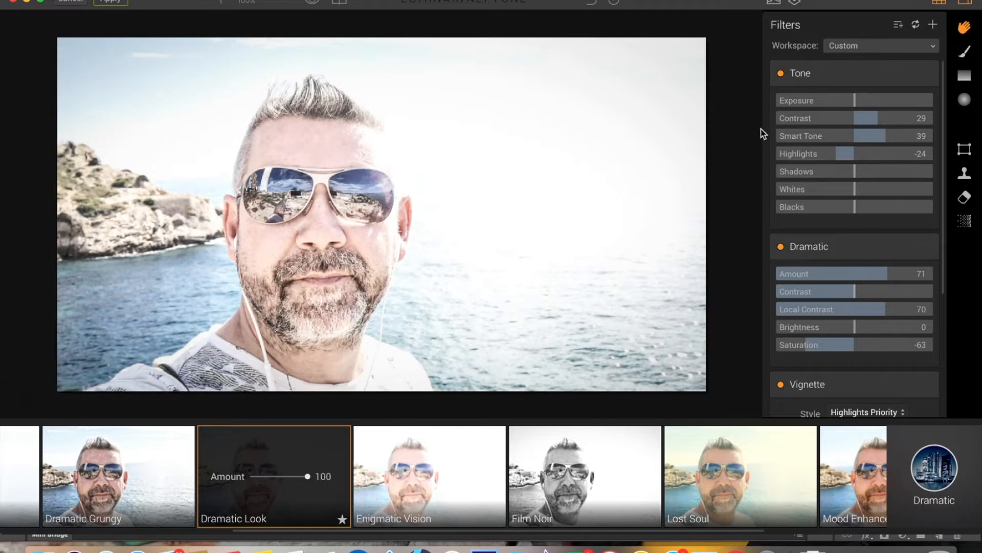
Set the Dramatic filter's saturation to -38.
left_click(856, 48)
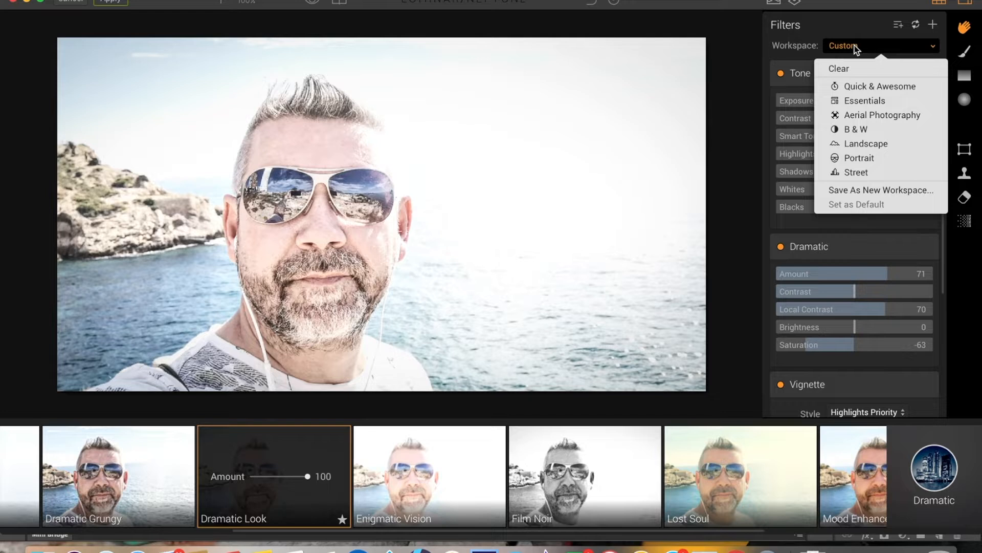
left_click(855, 48)
scroll(816, 282, "down", 5)
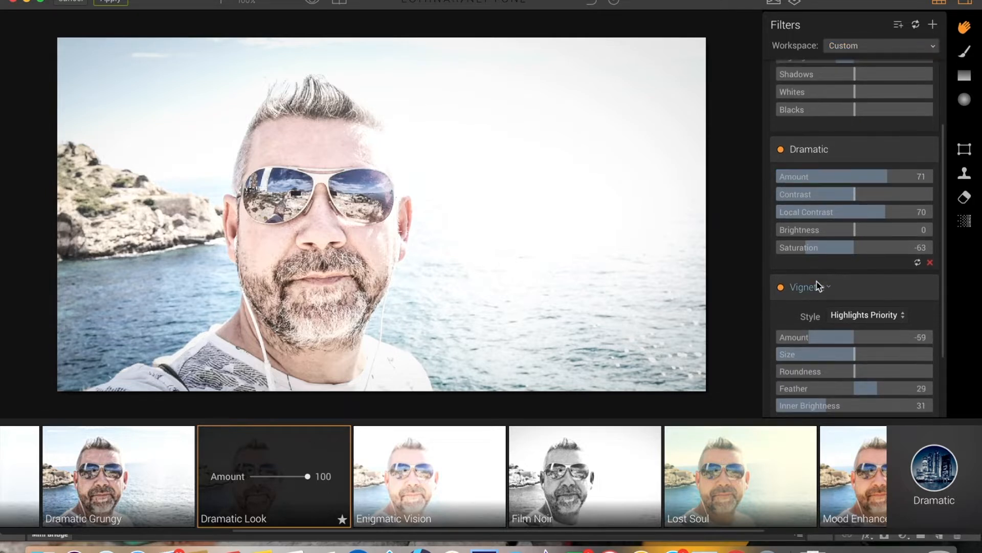
mouse_move(809, 248)
left_mouse_down()
mouse_move(772, 248)
mouse_move(825, 249)
left_mouse_up()
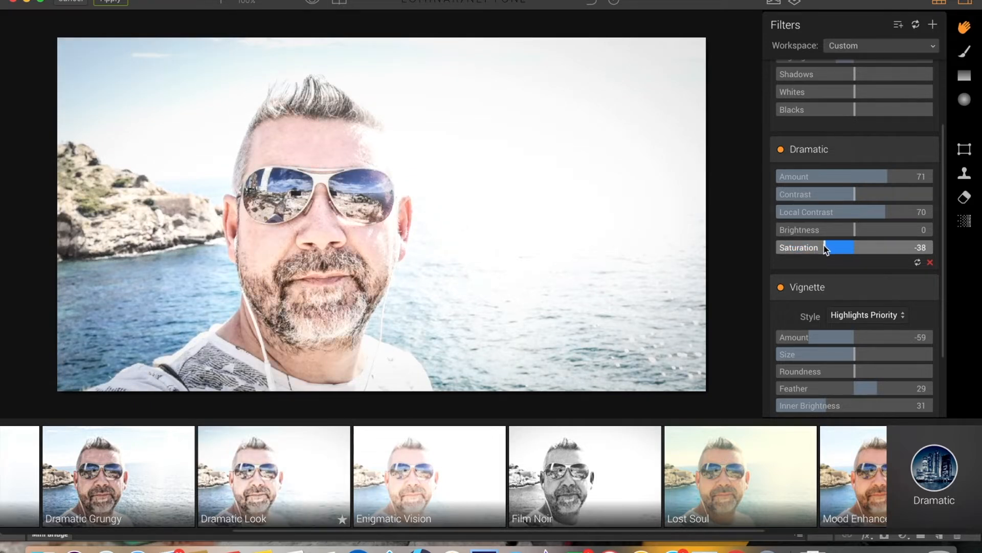
Darken the photo's tones by setting Blacks to -92 and Shadows to -58 in the Tone filter.
scroll(848, 203, "up", 3)
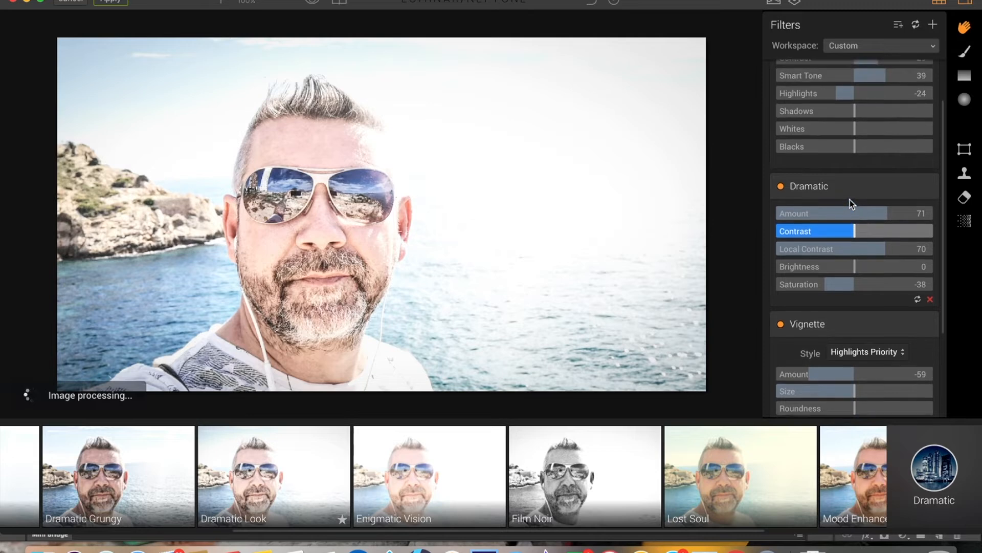
left_click_drag(856, 149, 795, 151)
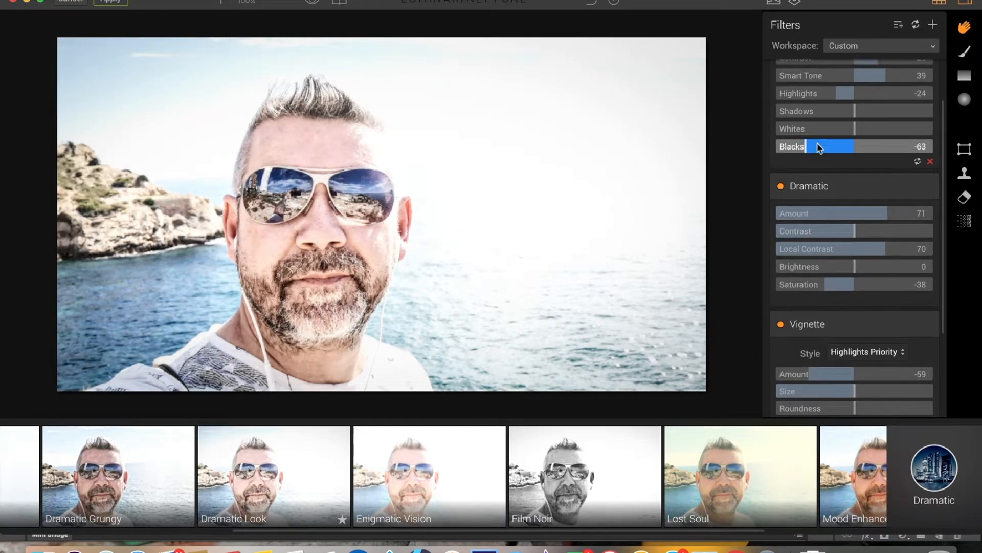
left_click_drag(920, 148, 785, 146)
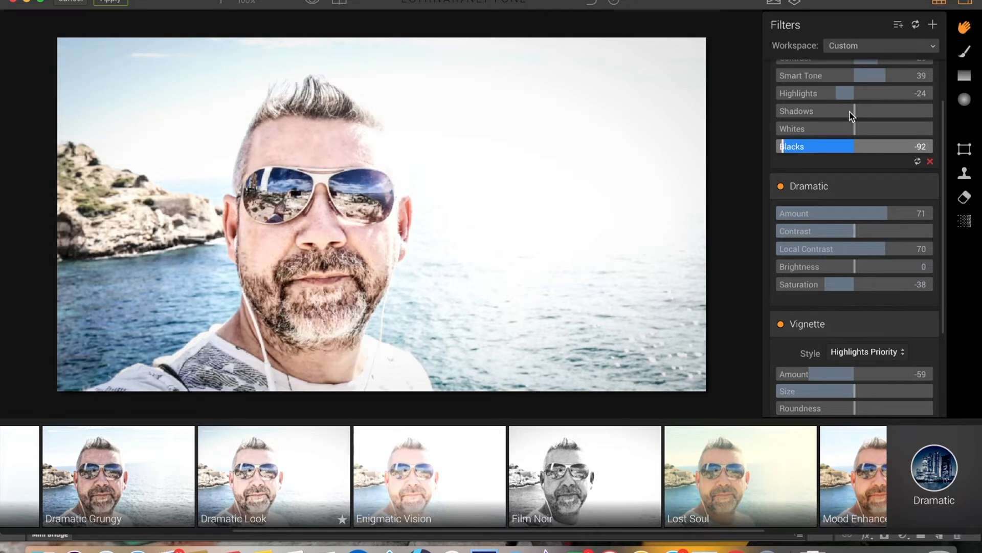
left_click_drag(855, 113, 810, 116)
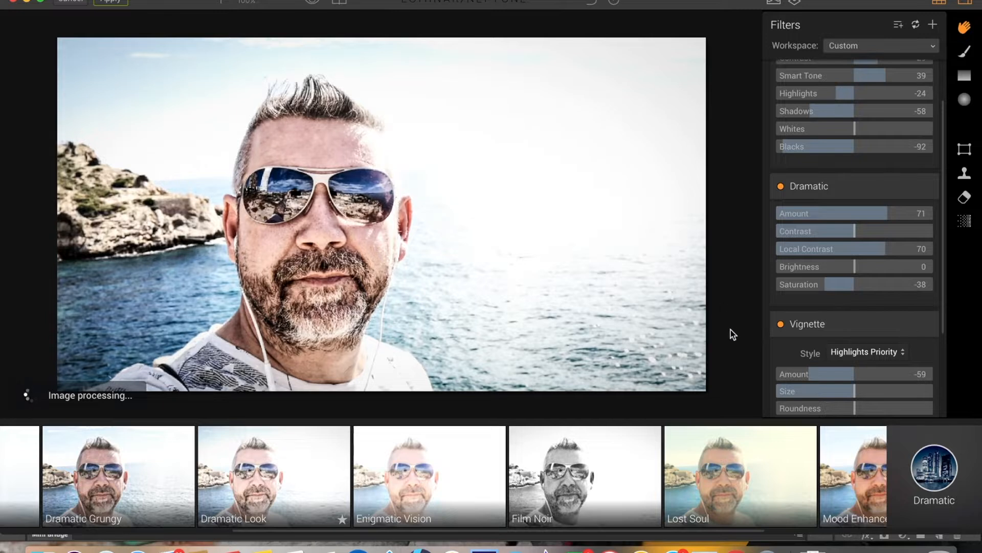
Set the Vignette filter's roundness to 34 and its inner brightness to 34.
scroll(833, 337, "down", 2)
scroll(834, 337, "down", 3)
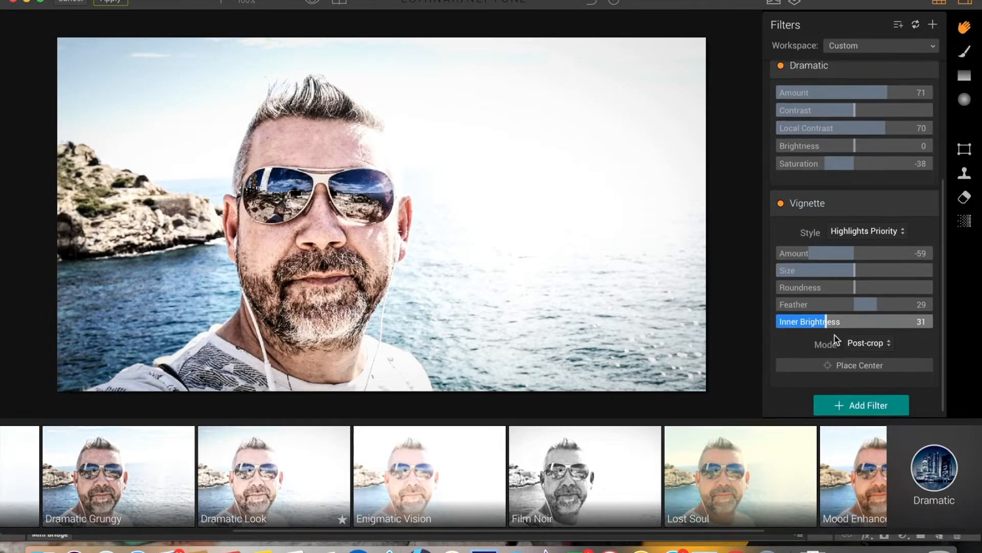
left_click_drag(863, 293, 882, 280)
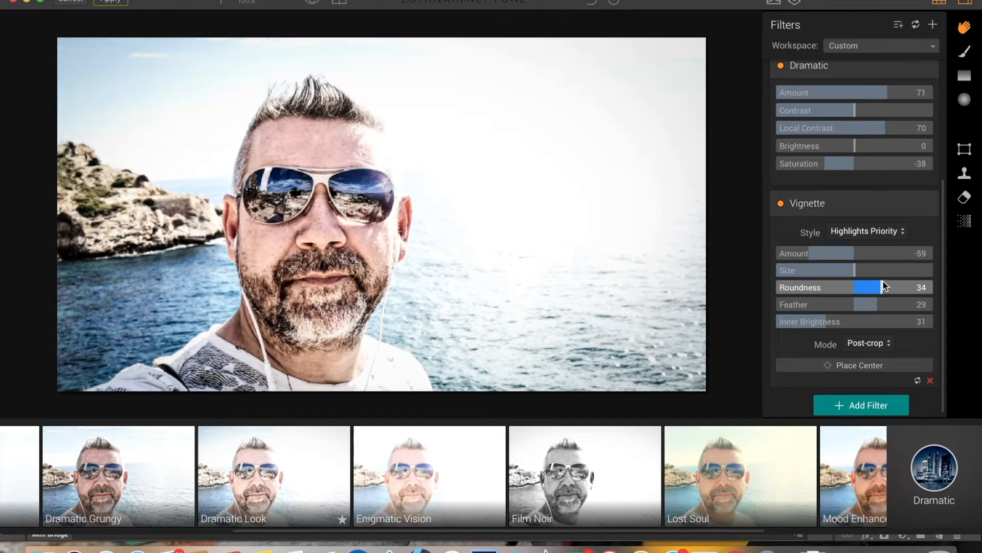
mouse_move(828, 319)
left_mouse_down()
mouse_move(845, 320)
mouse_move(807, 326)
mouse_move(833, 322)
left_mouse_up()
scroll(793, 349, "down", 1)
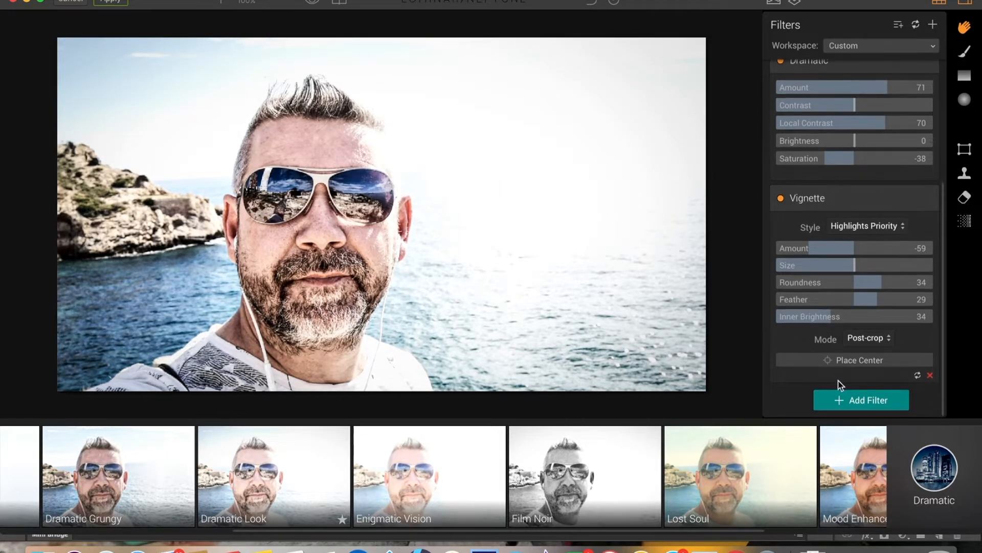
Add a Clarity filter with an amount of 52 and apply all Luminar edits to the Photoshop layer.
left_click(859, 400)
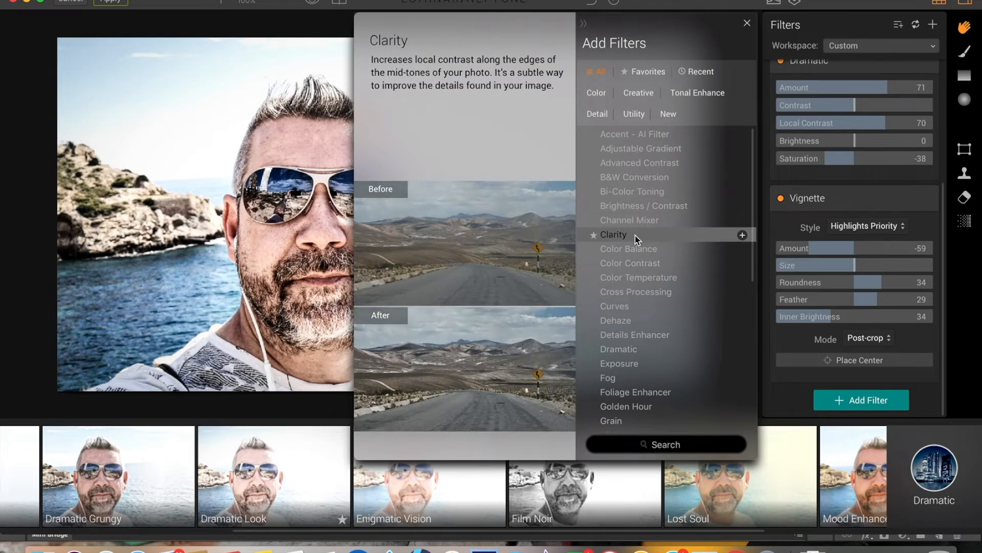
left_click(635, 237)
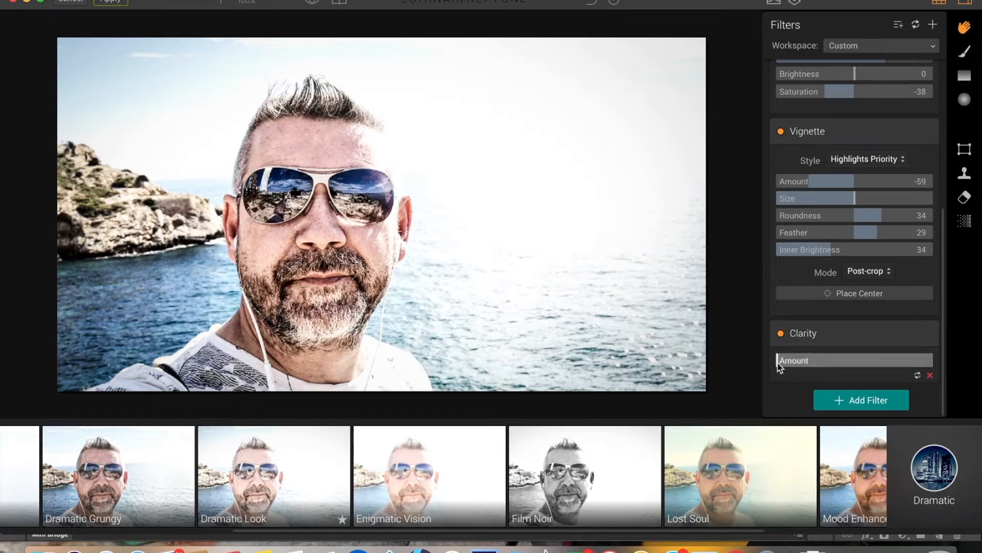
left_click_drag(778, 364, 872, 362)
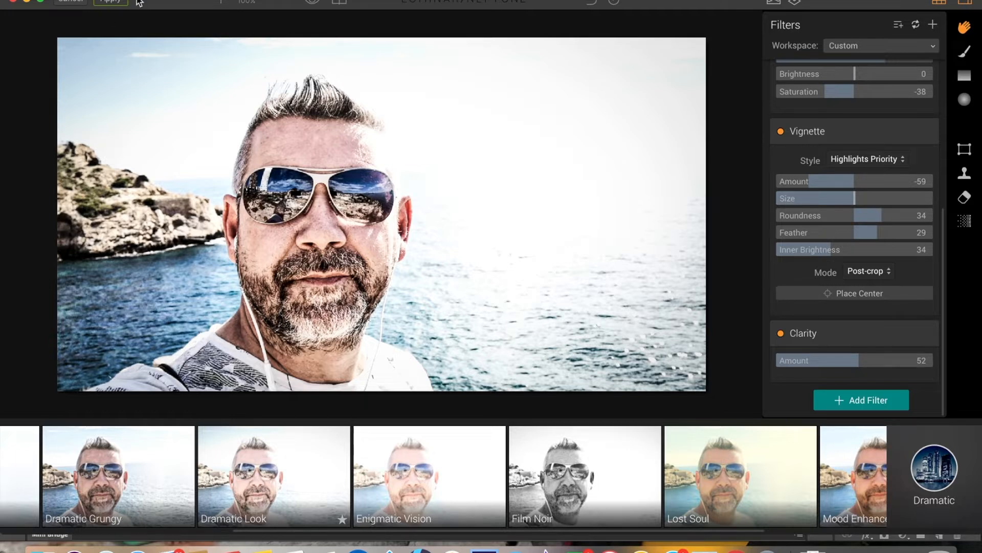
left_click(107, 4)
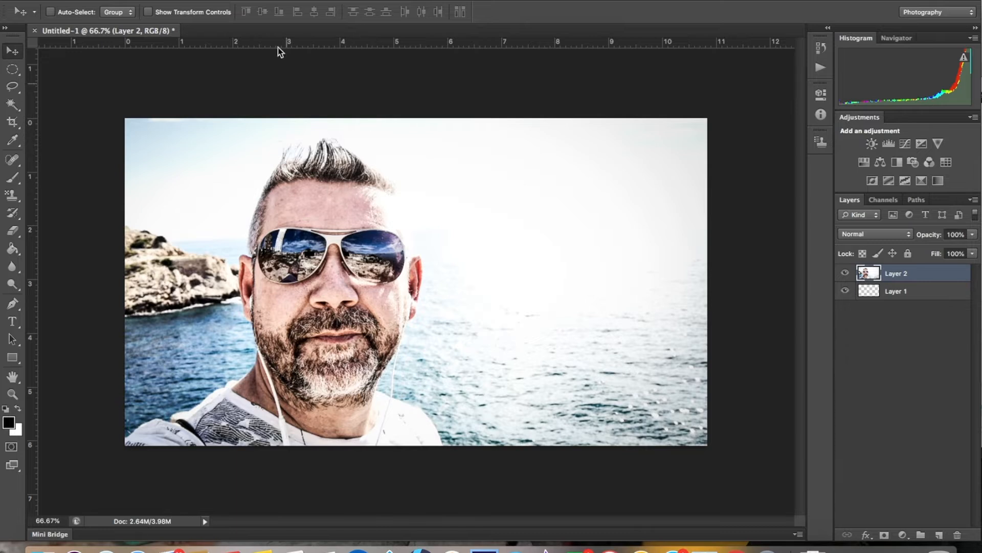
Deepen the photo layer with Apply Image, using the merged RGB source, Multiply blending and 100% opacity.
left_click(165, 0)
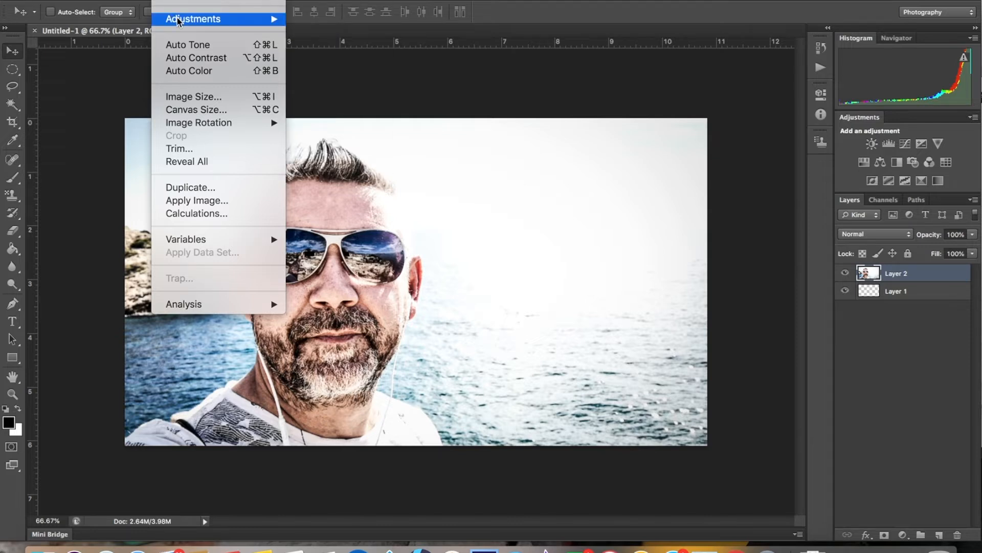
mouse_move(178, 20)
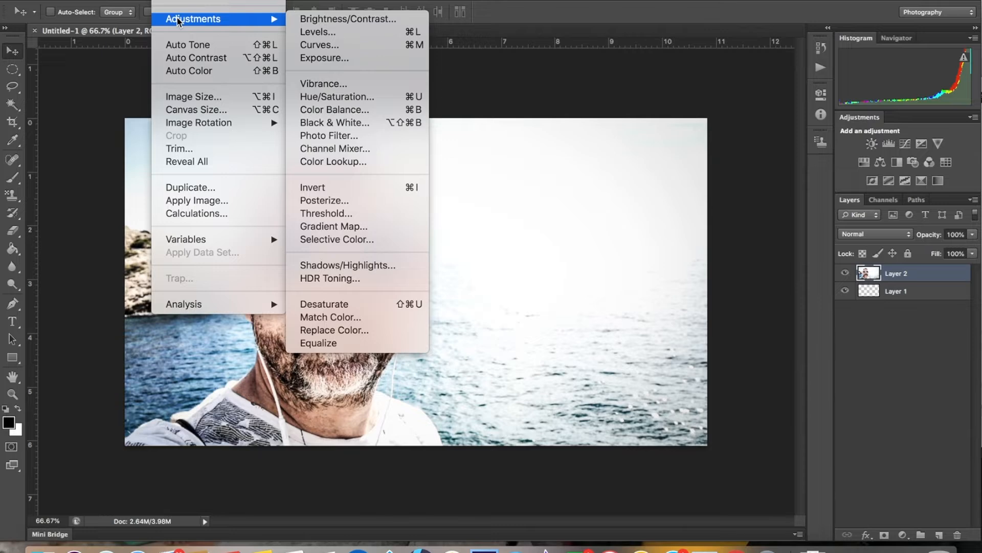
left_click(187, 200)
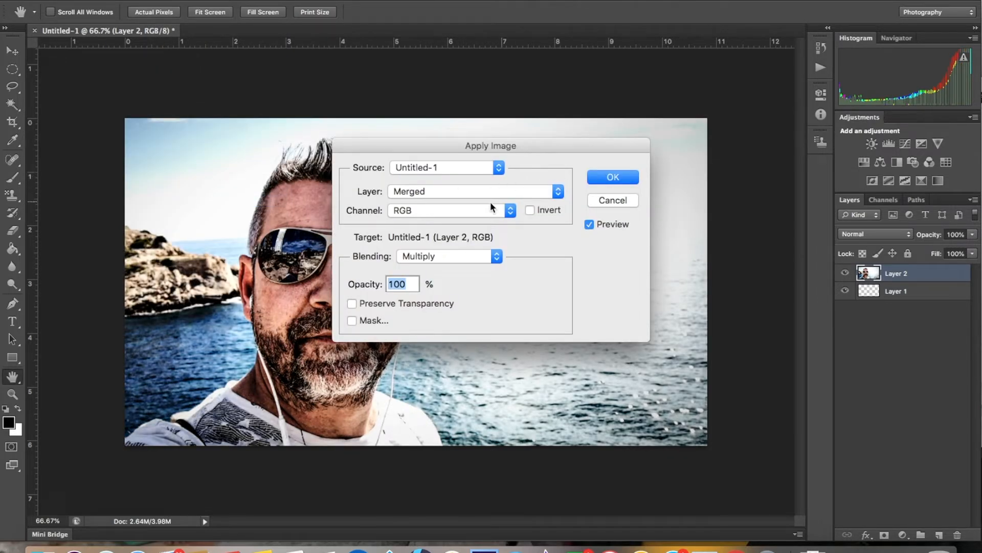
left_click(600, 178)
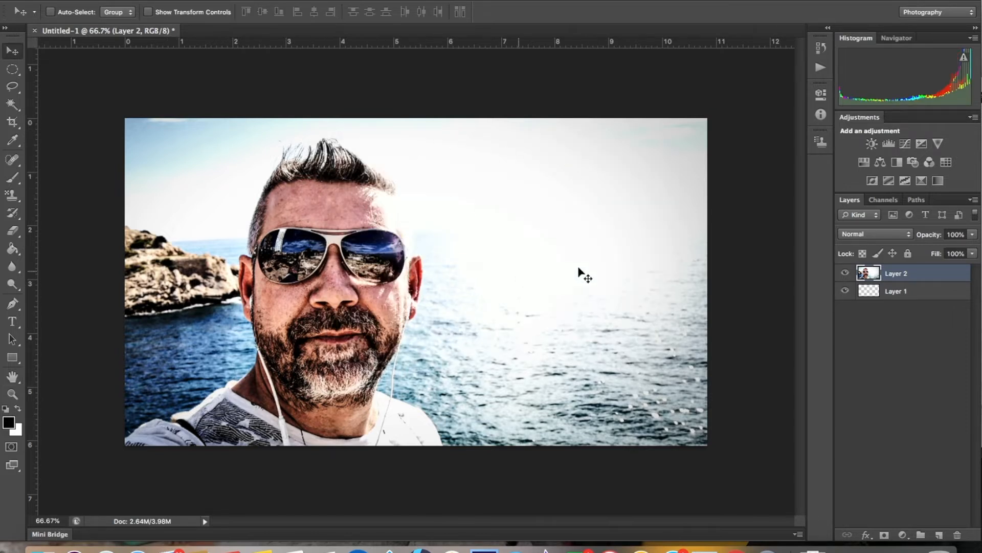
Draw a white rectangle about 5.20 cm wide and 1.25 cm high in the sky beside the man's head.
left_click(14, 358)
left_click(13, 358)
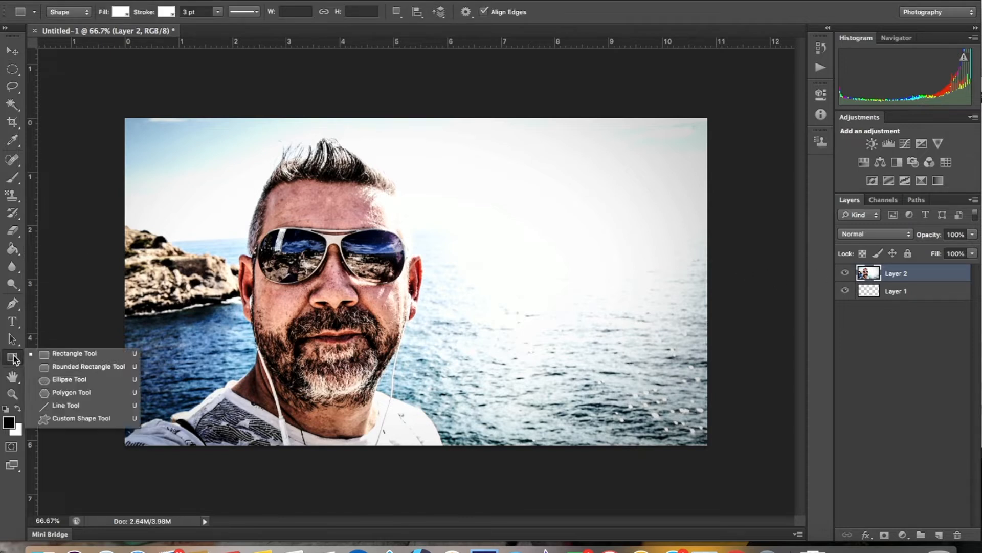
left_click(54, 355)
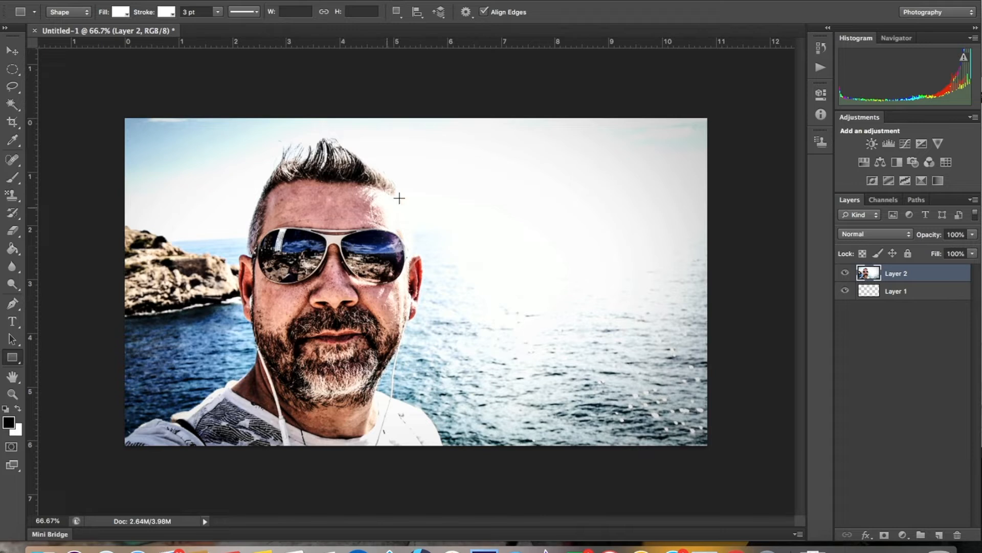
left_click_drag(410, 142, 688, 208)
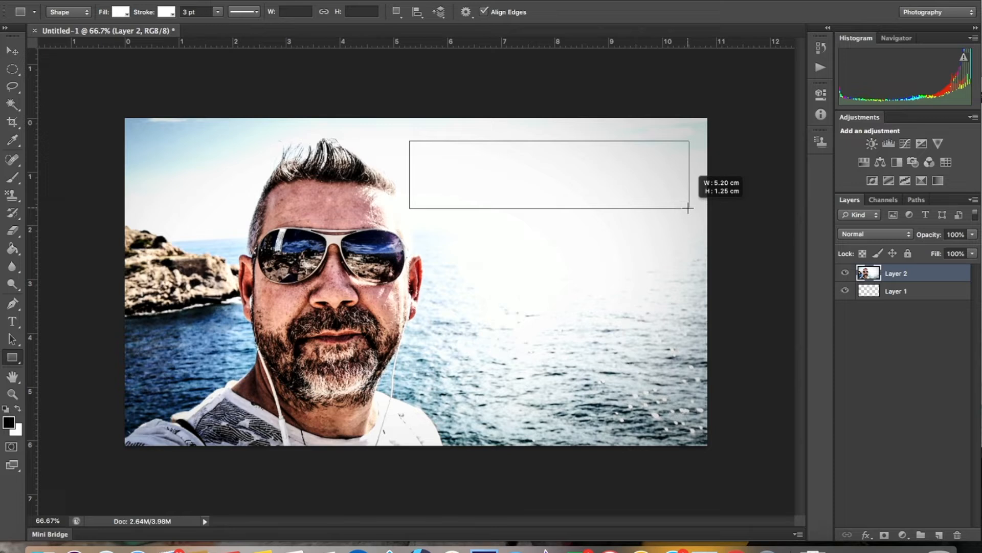
left_click_drag(688, 209, 688, 208)
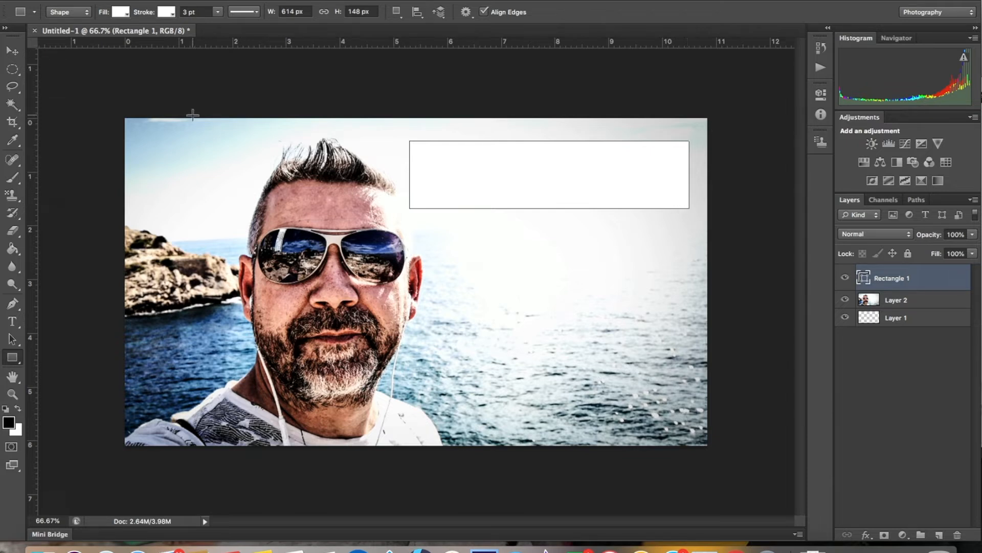
Rotate the white rectangle to about -18.31° with Free Transform and shift it down so it lies fully inside the photo.
left_click(135, 0)
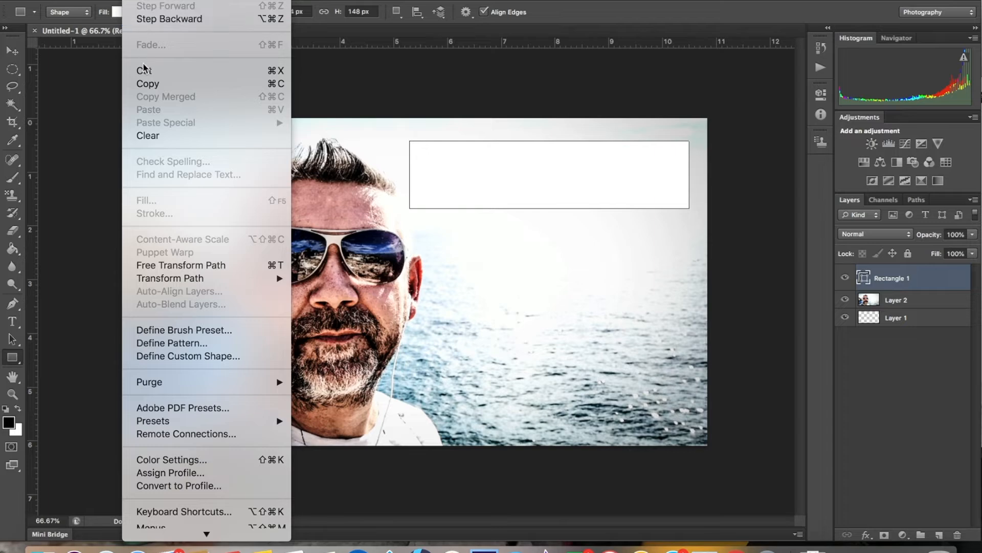
left_click(163, 264)
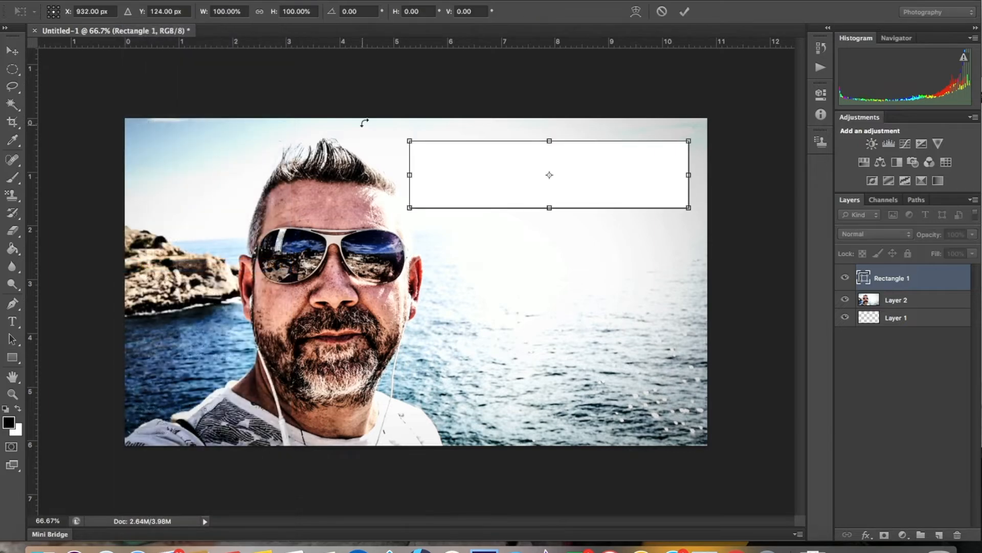
left_click_drag(369, 123, 356, 180)
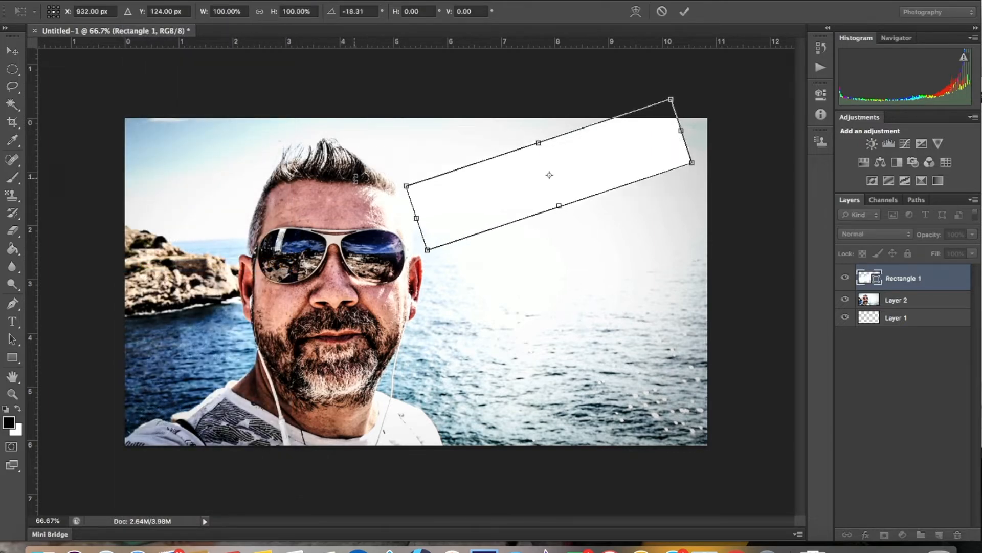
left_click_drag(528, 176, 535, 206)
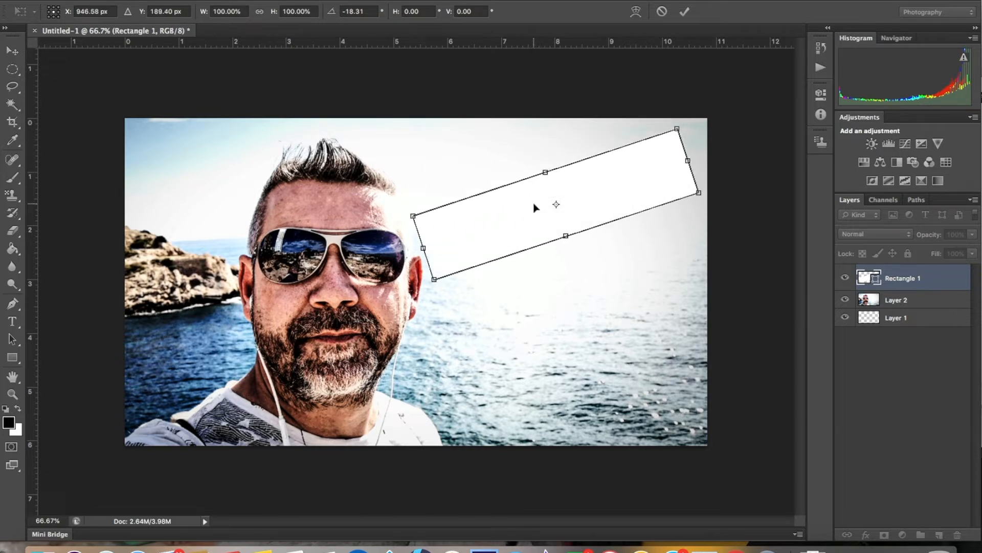
left_click(684, 10)
Set the rectangle layer's opacity to 52%.
left_click(971, 235)
left_click_drag(973, 248, 958, 250)
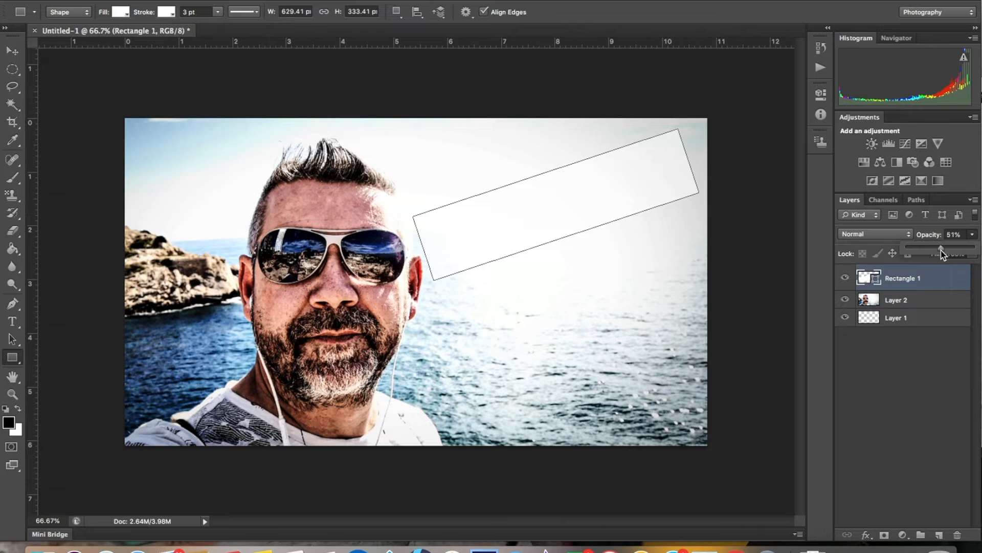
left_click_drag(941, 250, 942, 252)
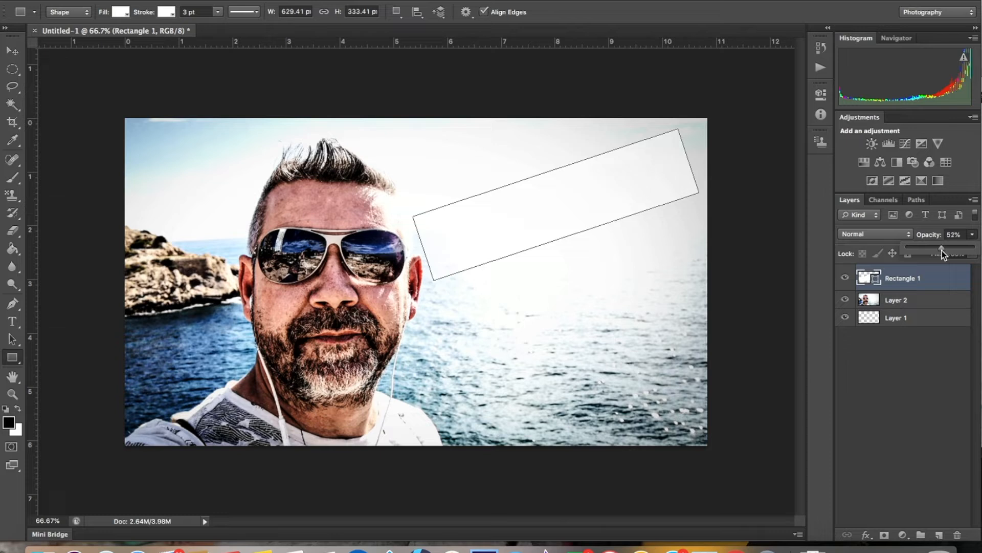
left_click(572, 208)
left_click(532, 272)
left_click_drag(648, 275, 608, 290)
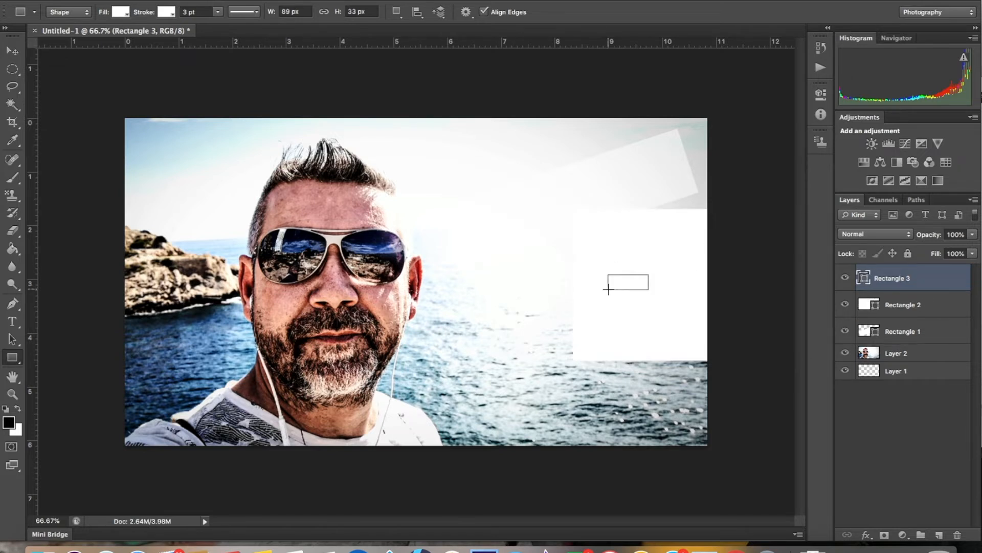
key("super+z")
key("super+z")
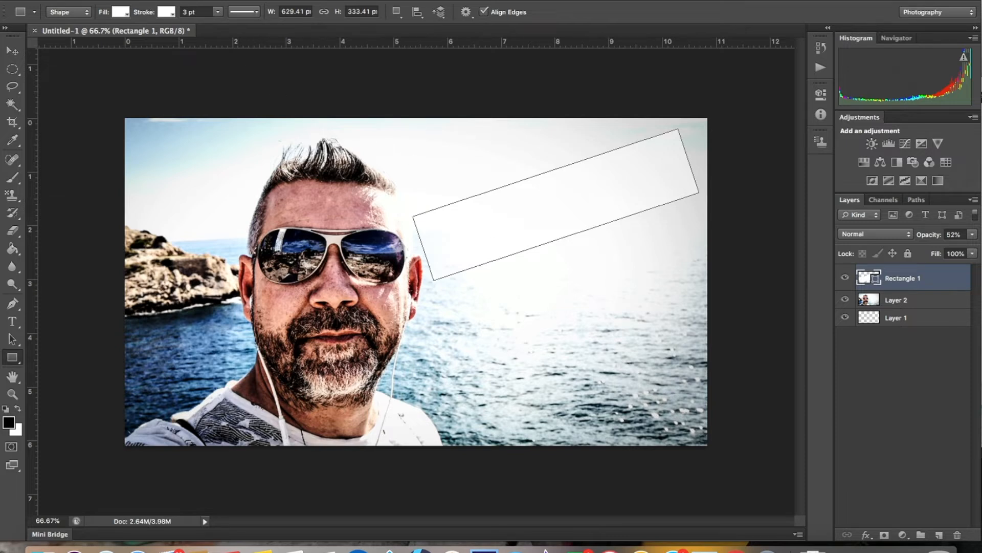
Move the tilted rectangle up slightly and place a duplicate of it directly below, leaving a narrow gap.
key("v")
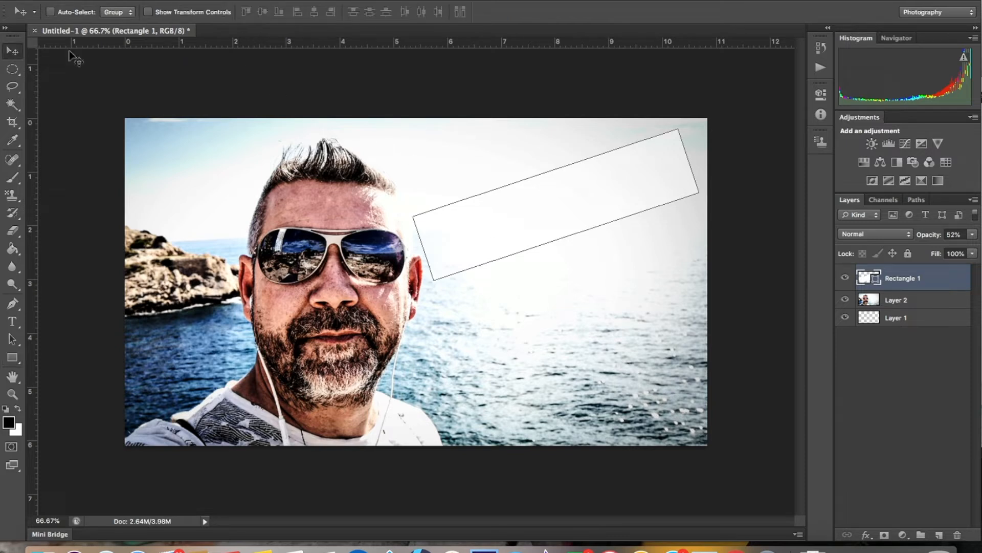
left_click_drag(514, 235, 515, 223)
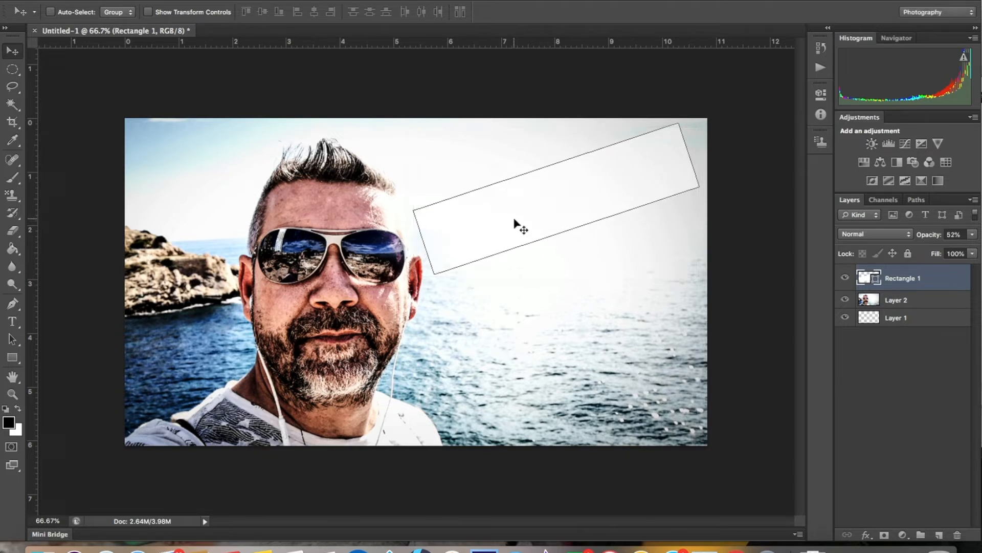
left_click(135, 0)
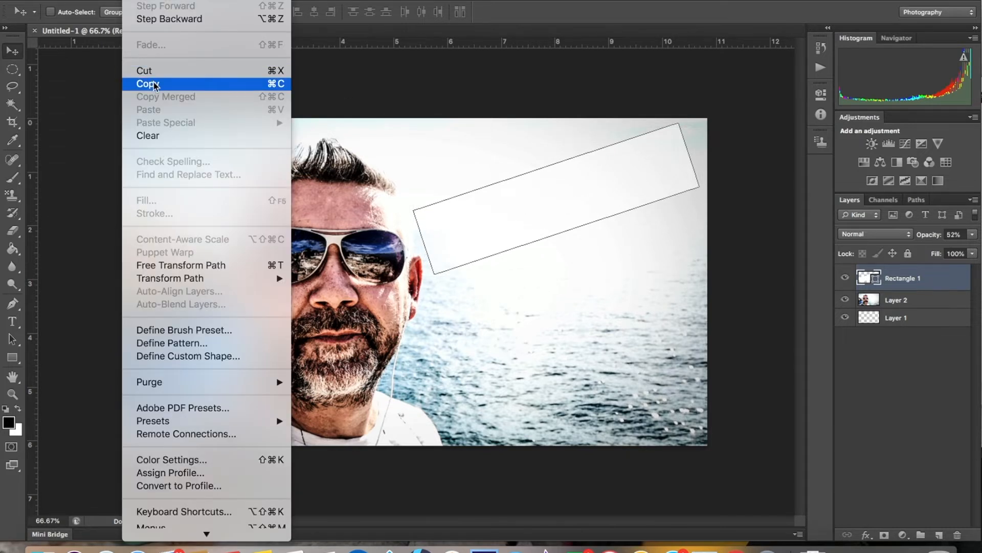
left_click(893, 274)
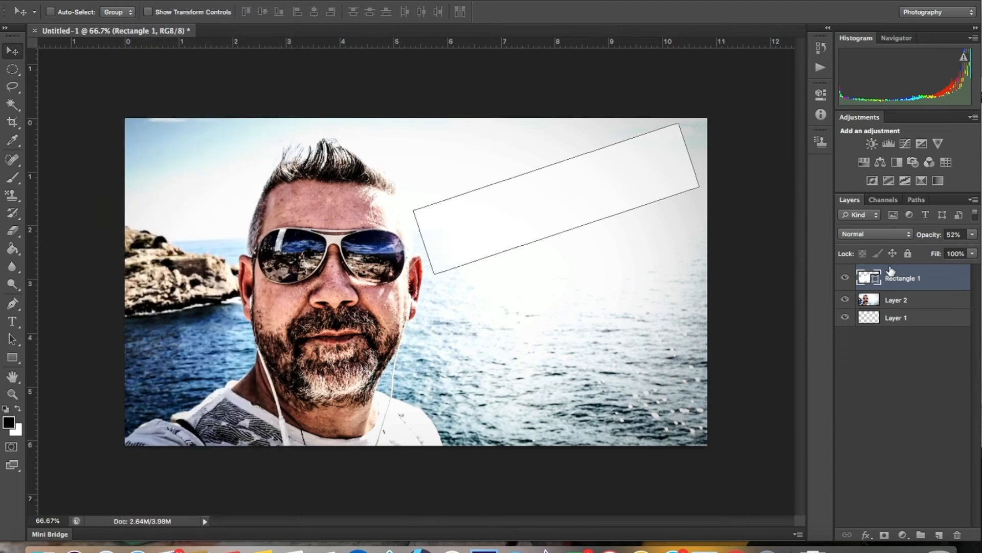
right_click(890, 270)
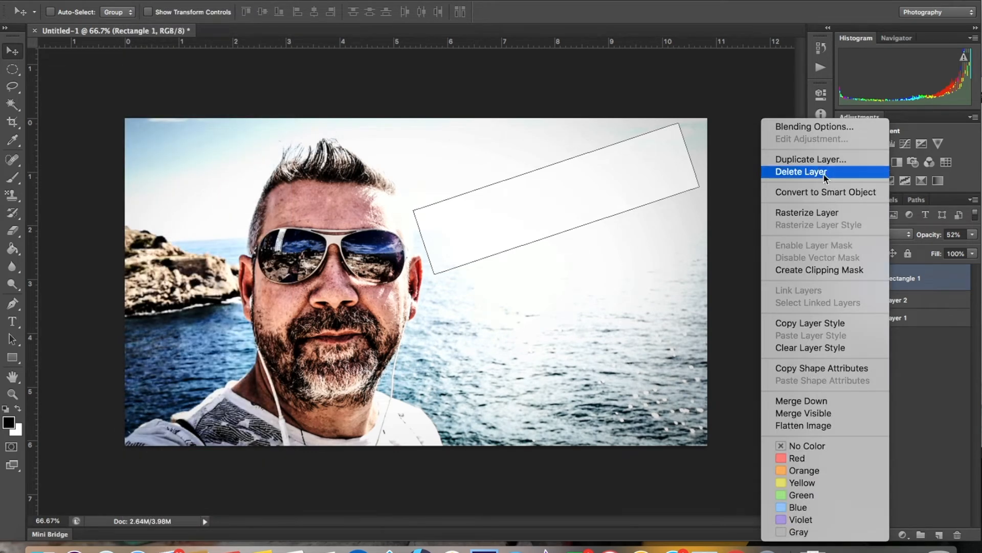
left_click(825, 160)
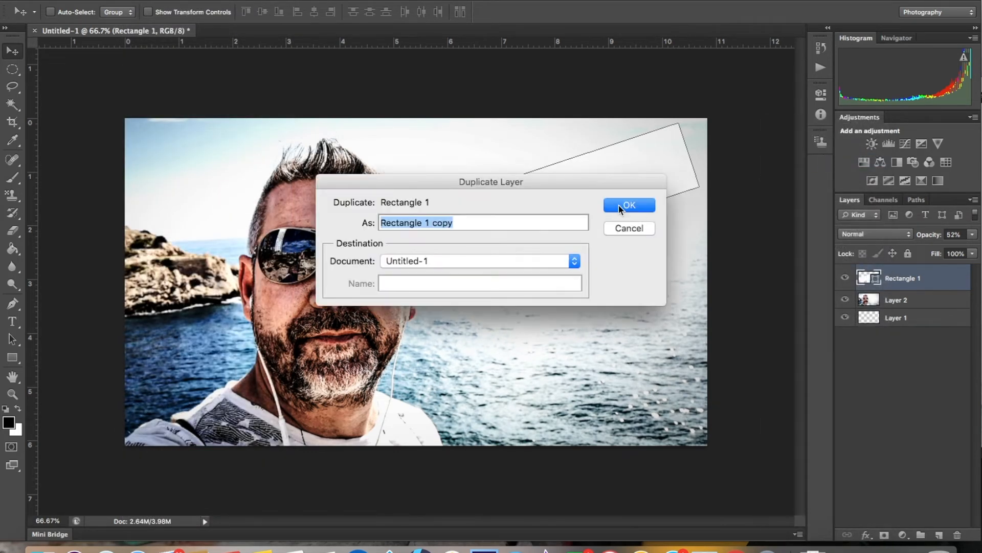
left_click(619, 205)
left_click_drag(543, 224, 544, 317)
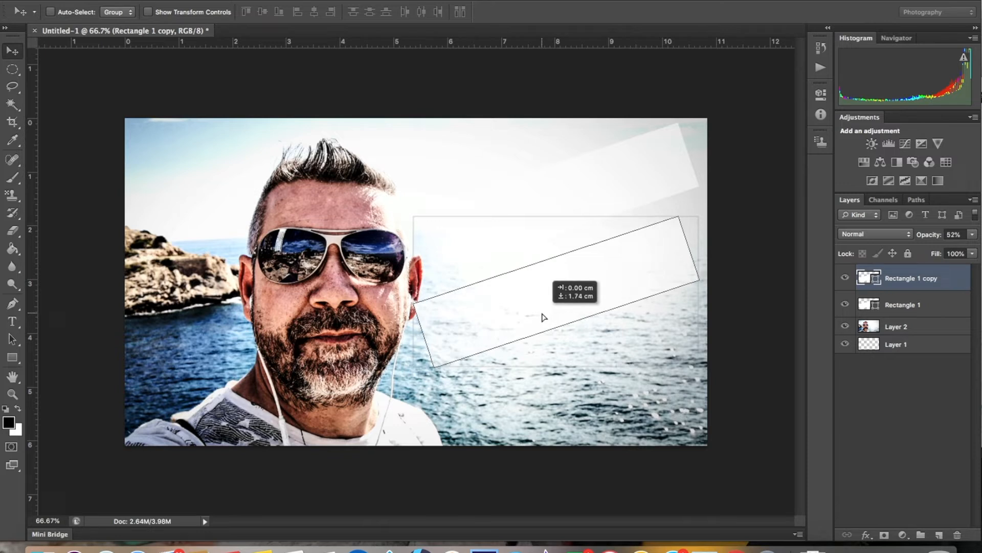
left_click_drag(543, 317, 543, 307)
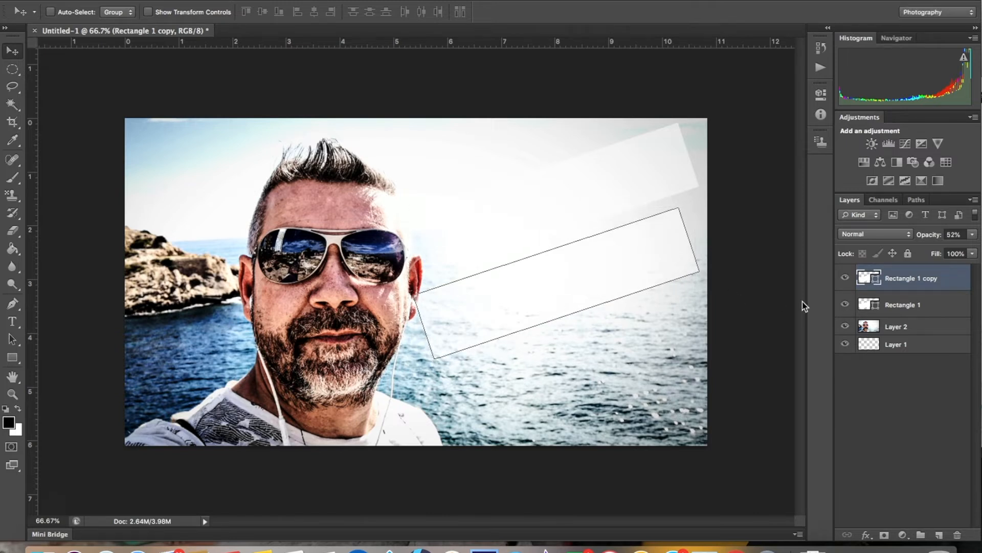
Duplicate the second tilted rectangle and place the copy below it over the water, near the photo's bottom edge.
right_click(887, 271)
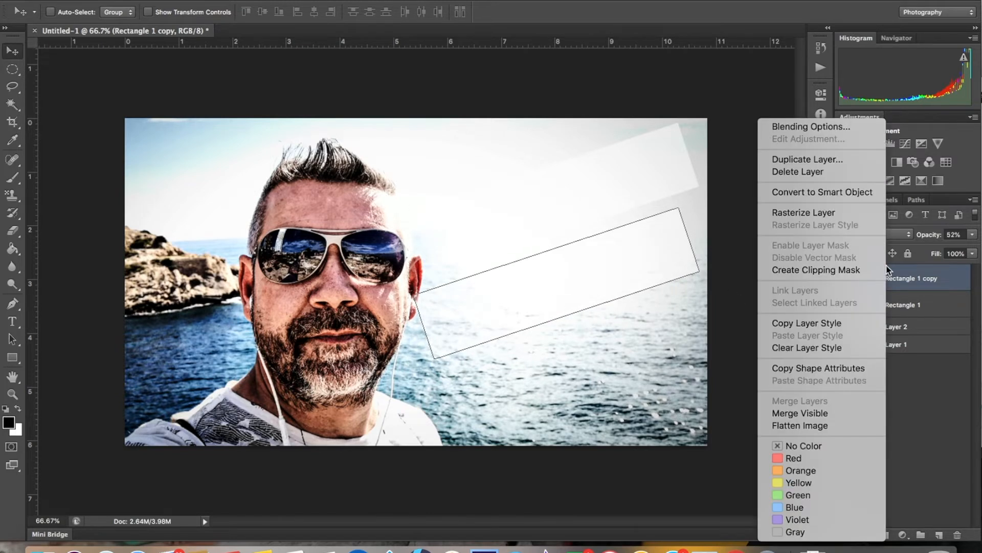
left_click(830, 160)
left_click(622, 205)
left_click_drag(588, 305, 588, 368)
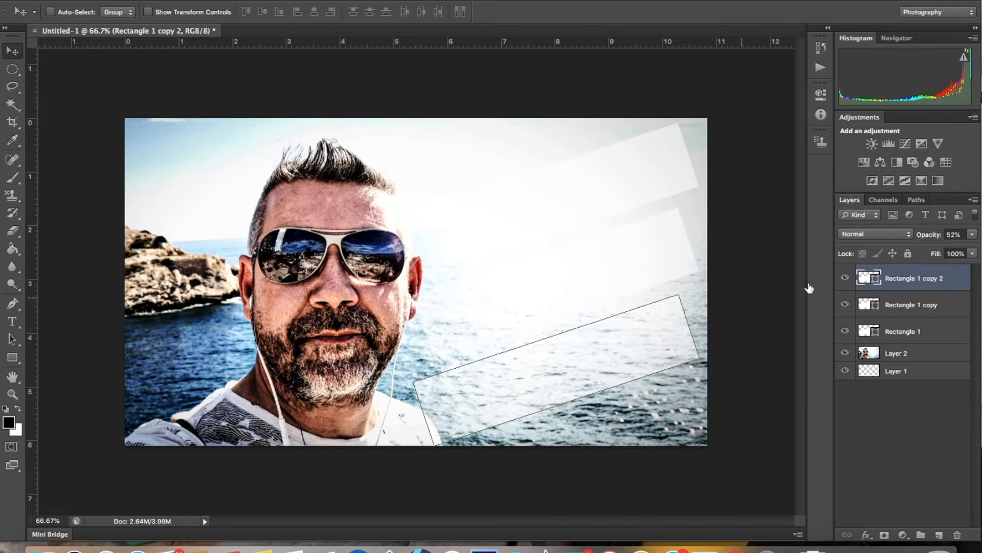
Rename the three rectangle layers, from the lowest rectangle in the photo to the highest, as 3rd Box, 2nd Box and 1st Box.
double_click(897, 276)
type("3rd Box")
double_click(905, 304)
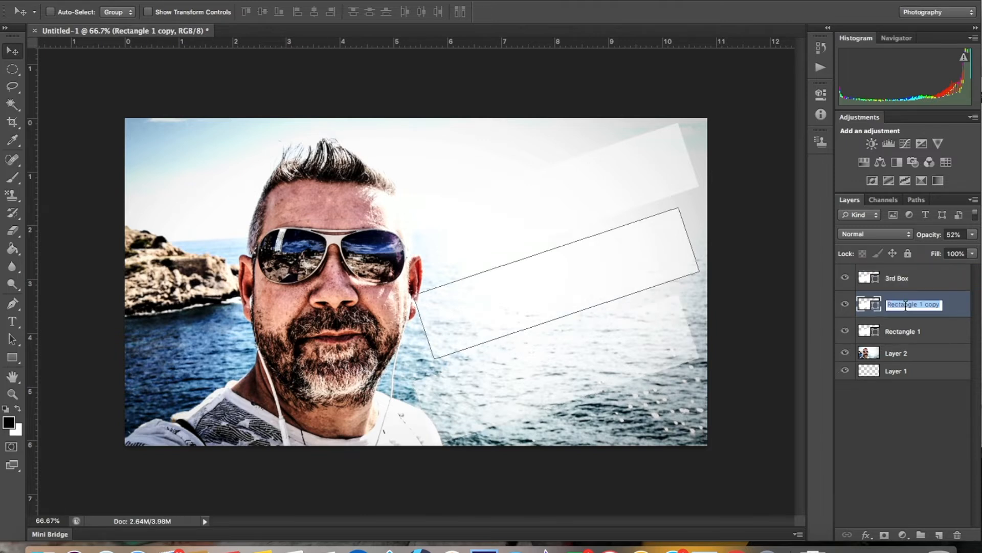
type("2n")
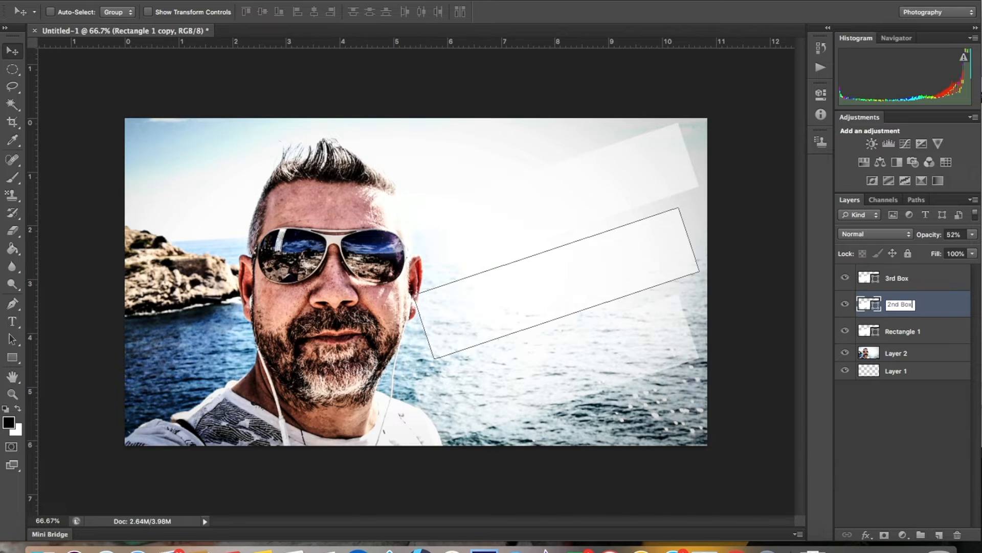
type("d Box")
left_click(901, 331)
double_click(901, 330)
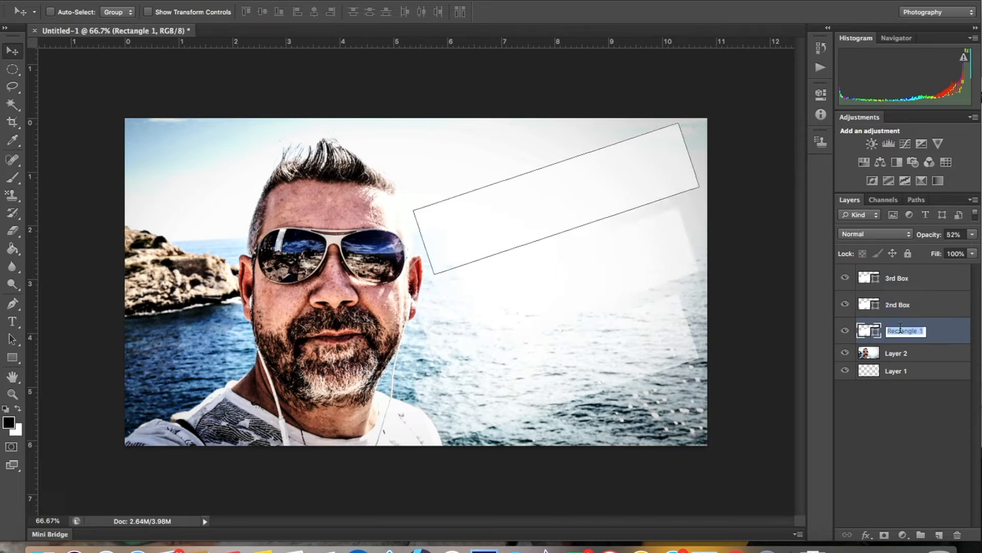
type("1st Box")
key("Return")
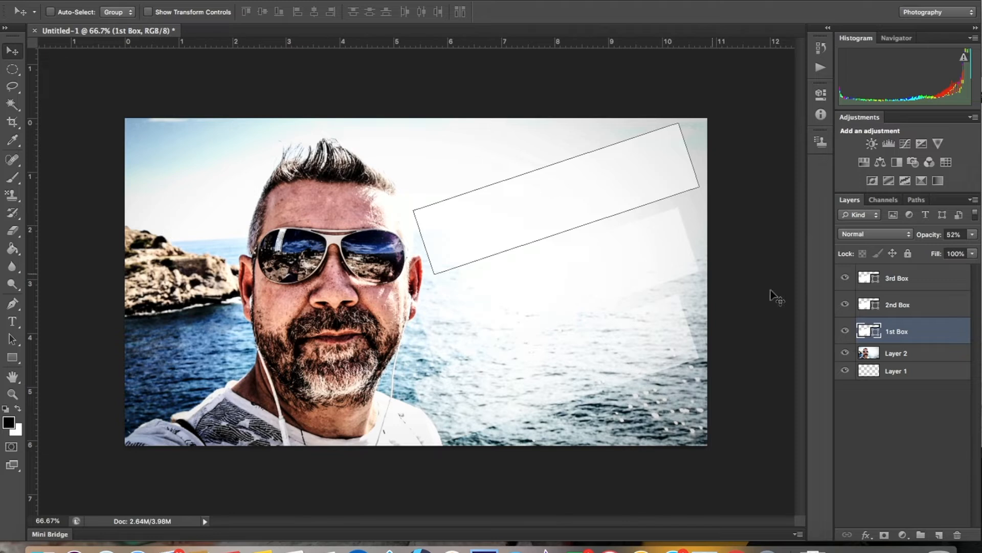
double_click(891, 331)
double_click(887, 322)
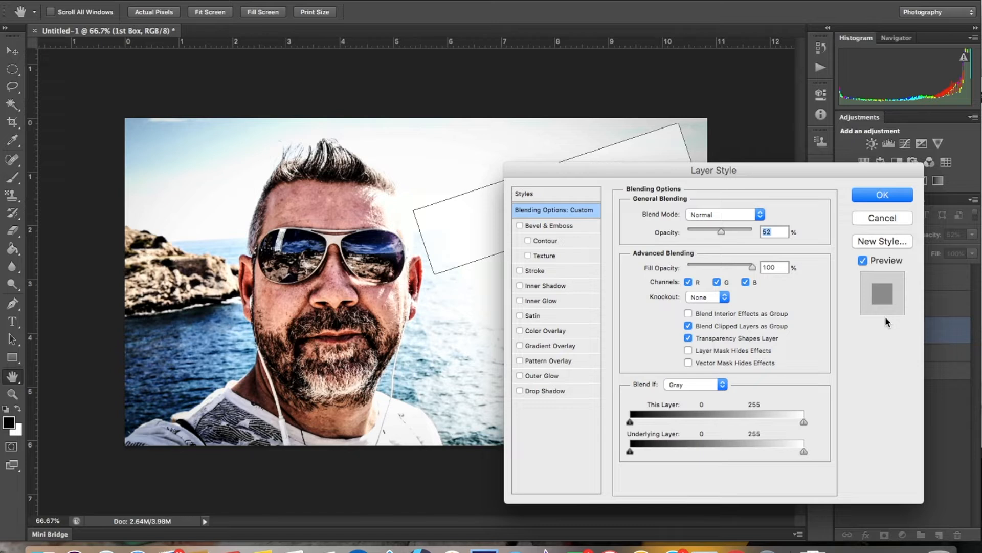
left_click(861, 212)
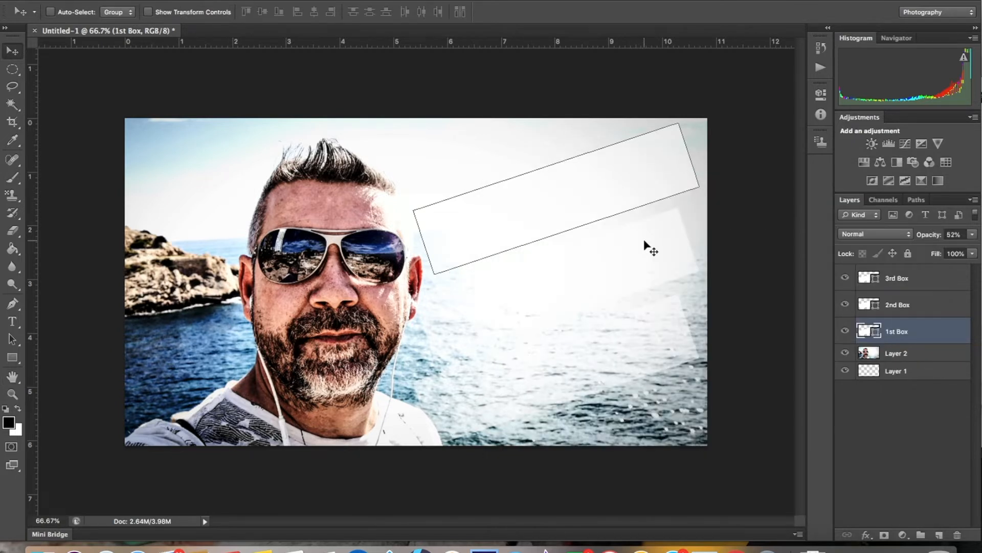
Add the black 30 pt text "A DAY IN" and position it over the left-middle part of the highest white box.
left_click(13, 322)
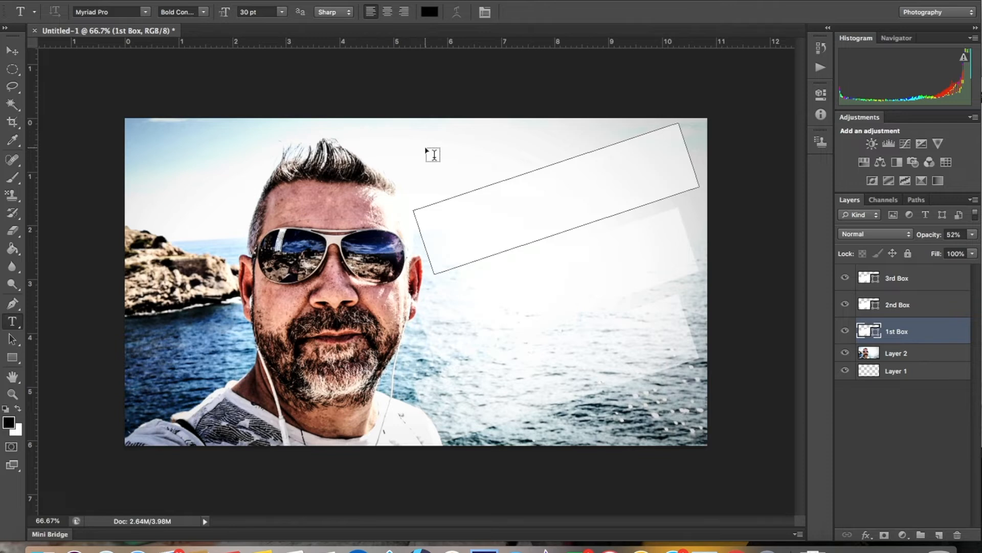
left_click(409, 146)
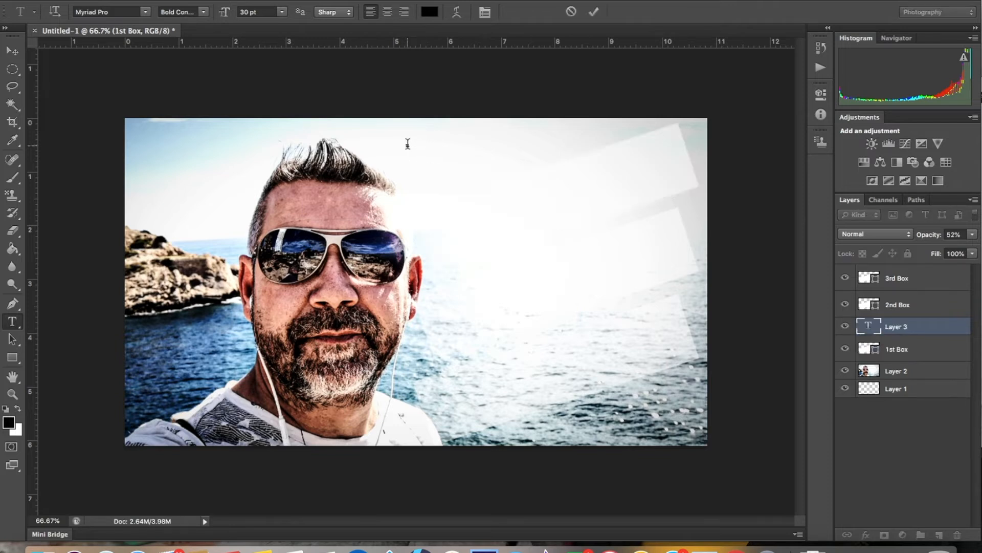
type("A ")
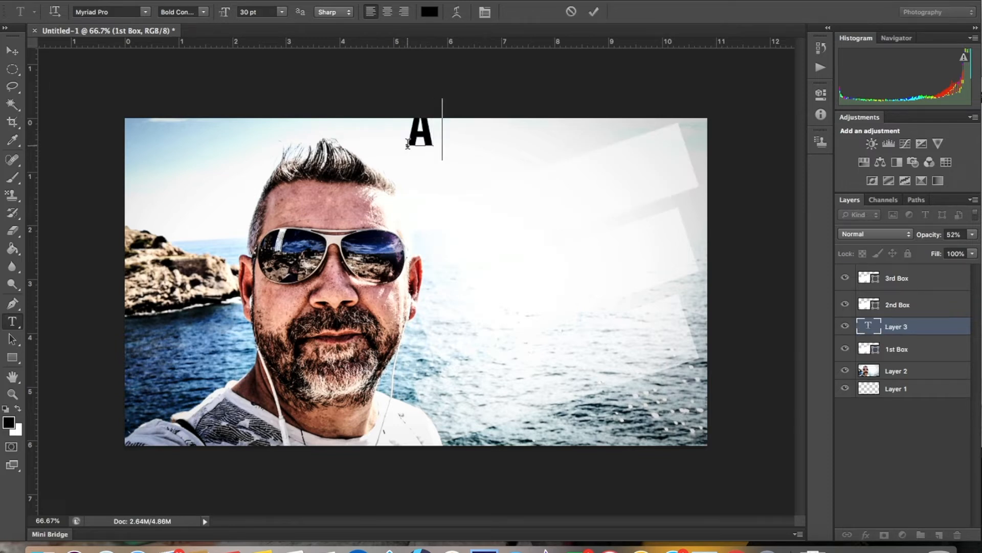
type("DAY IN")
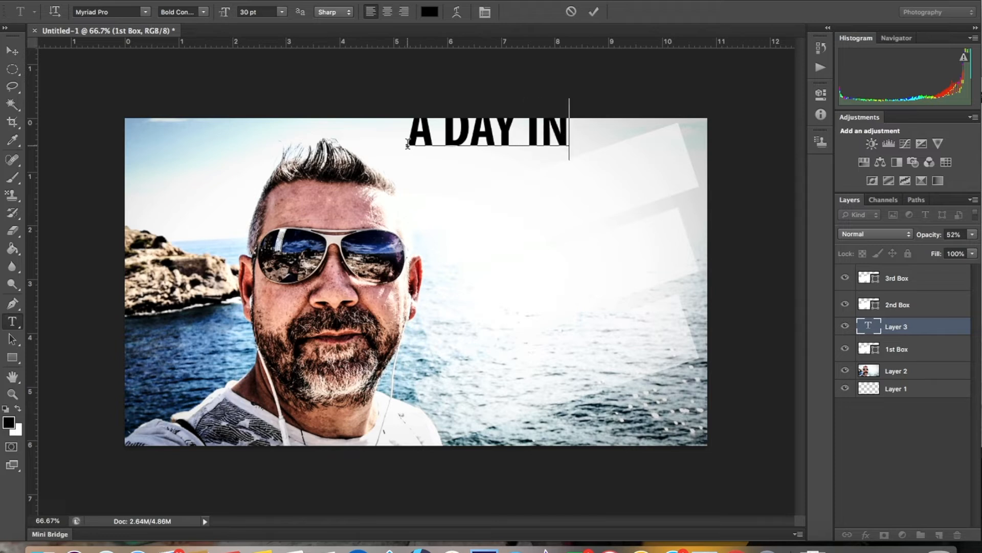
left_click_drag(452, 202, 486, 252)
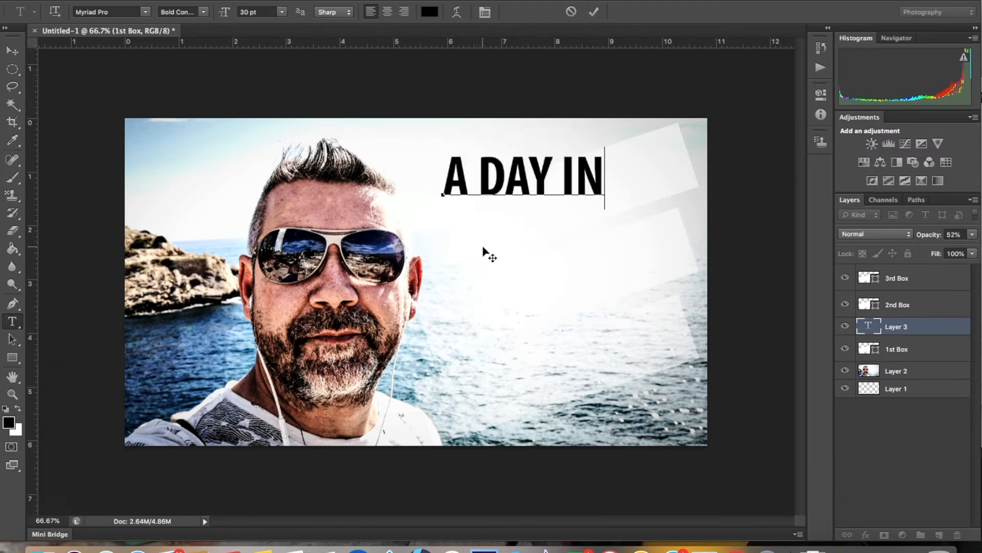
left_click(594, 13)
Rotate the "A DAY IN" text to about -19.4° to match the highest box's tilt and move it toward the box's right end.
left_click(134, 1)
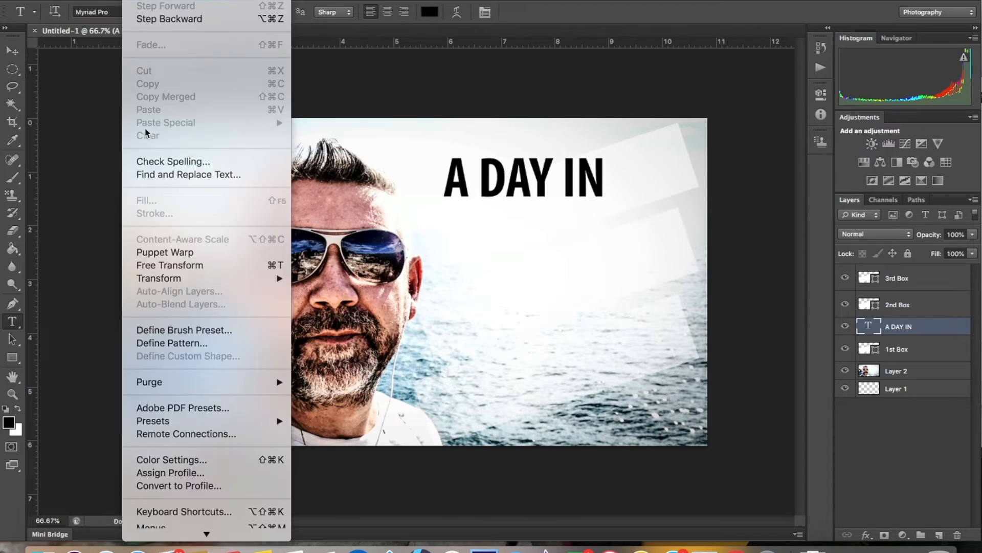
left_click(167, 266)
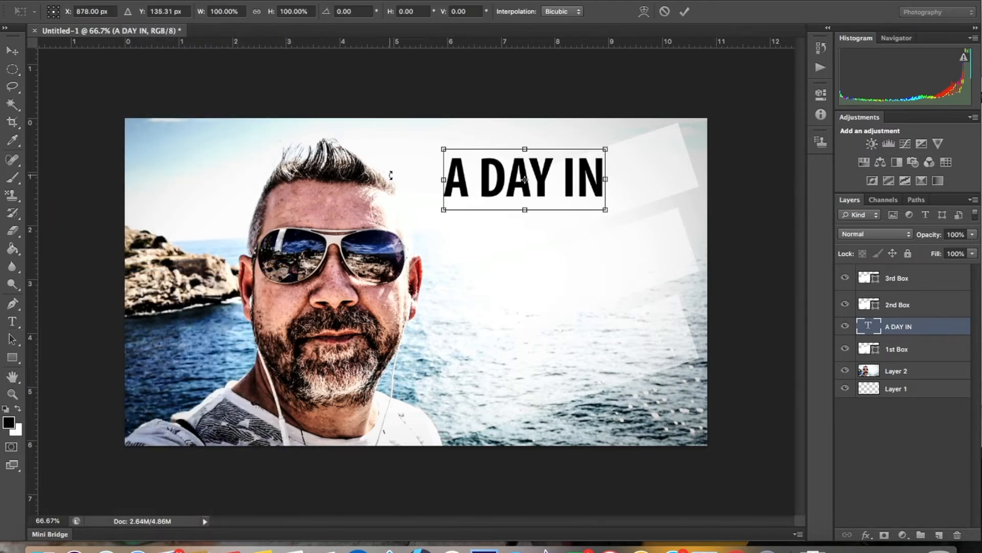
left_click_drag(437, 134, 421, 152)
left_click_drag(563, 175, 589, 182)
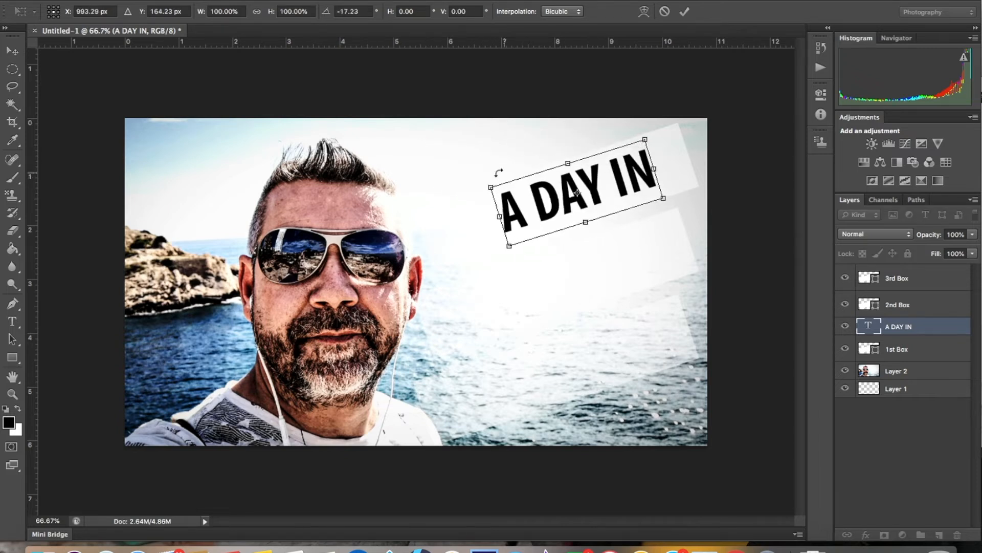
left_click_drag(480, 179, 479, 183)
left_click_drag(631, 179, 649, 180)
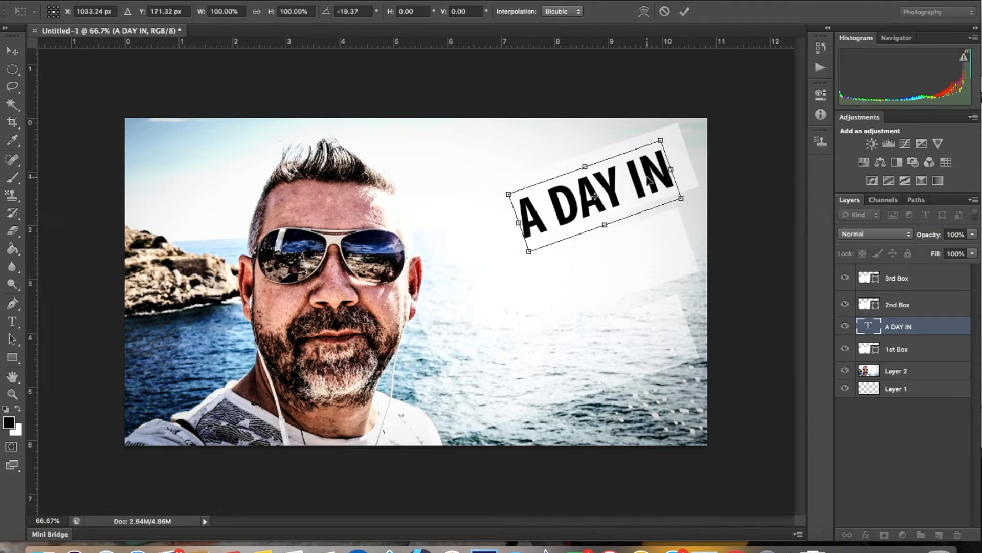
left_click(684, 11)
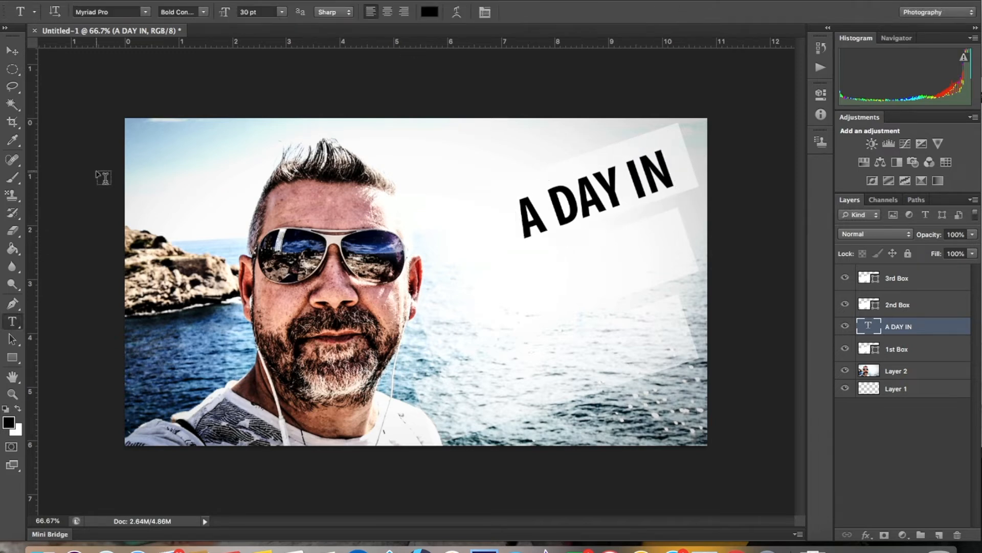
Set the "A DAY IN" text size to 36 pt and shift it back inside the highest box.
left_click(612, 188)
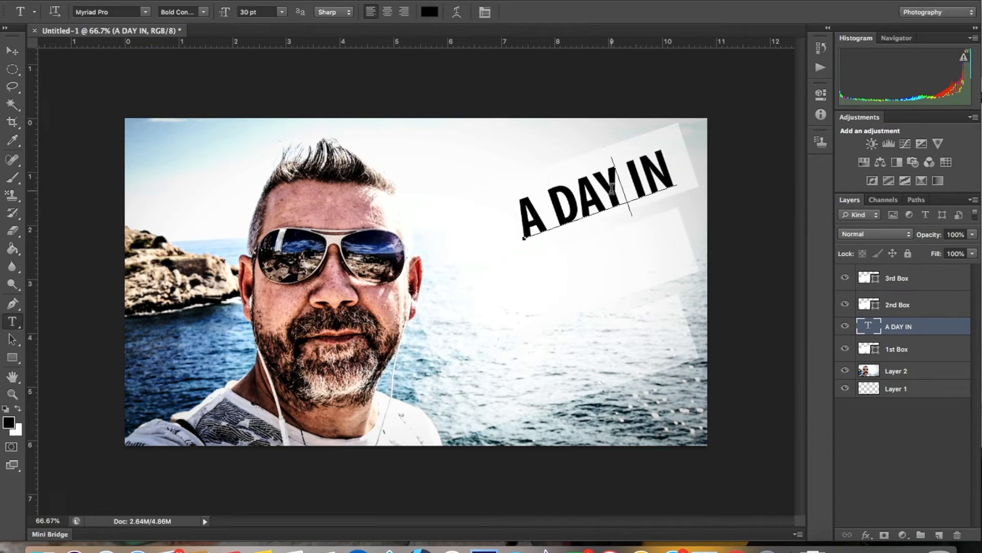
double_click(650, 172)
triple_click(650, 172)
left_click(281, 11)
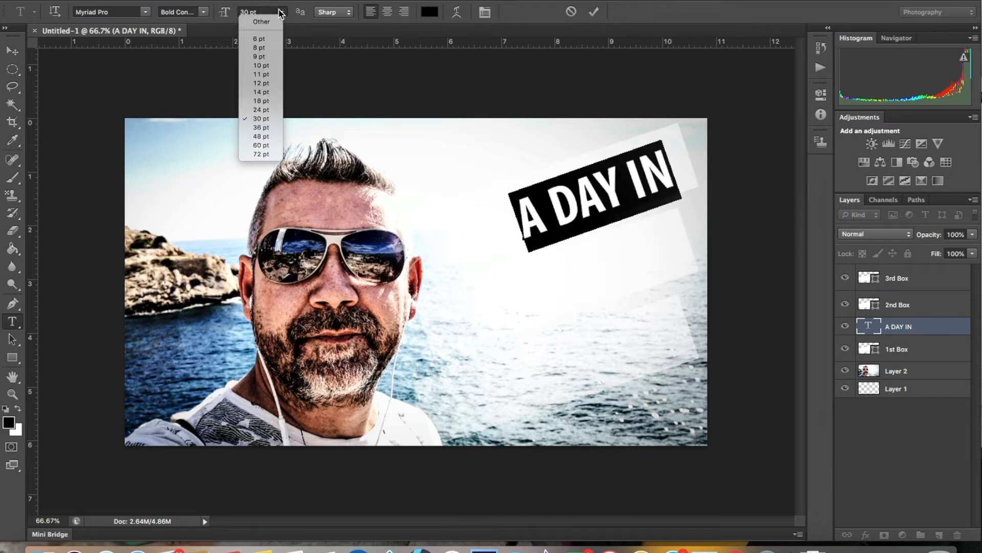
left_click(263, 132)
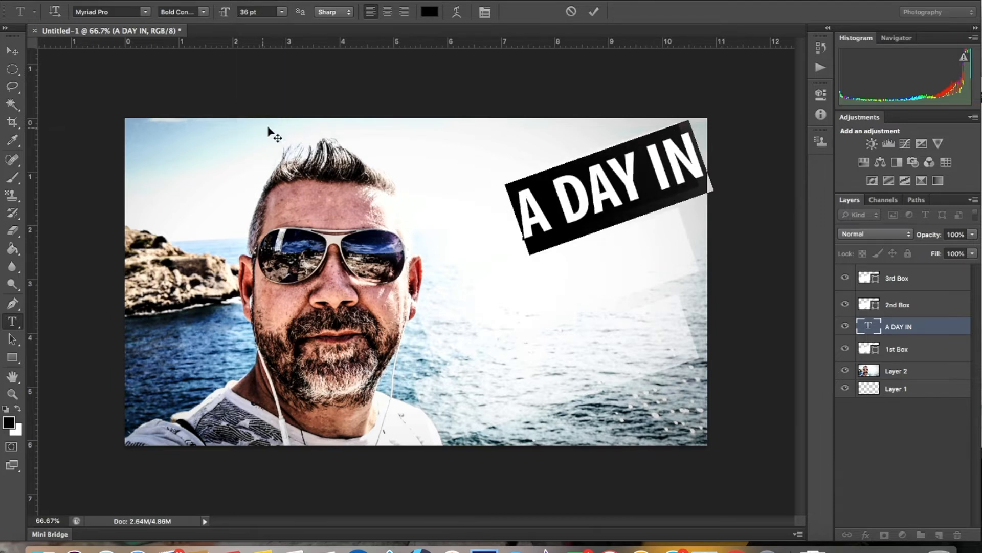
left_click_drag(495, 134, 475, 141)
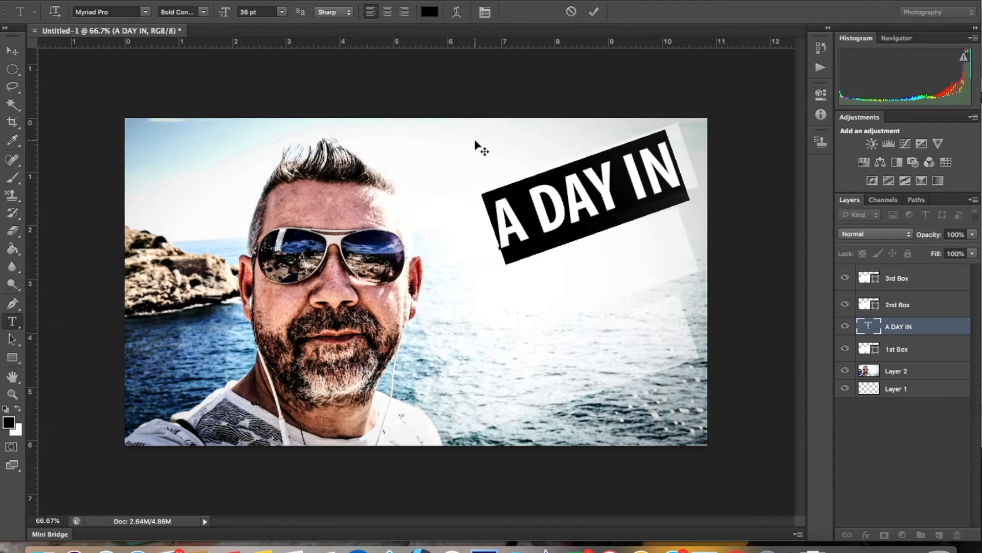
left_click_drag(475, 141, 475, 140)
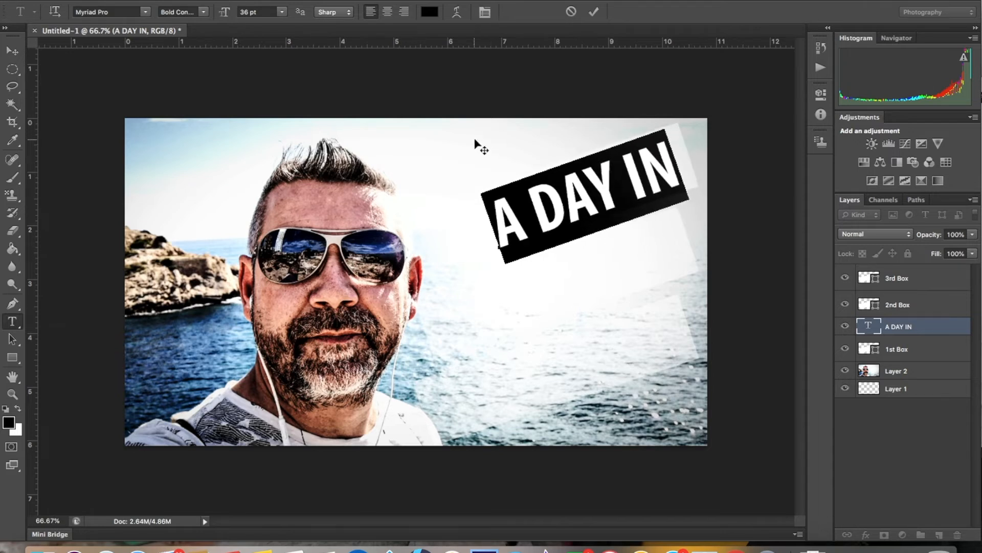
left_click(593, 11)
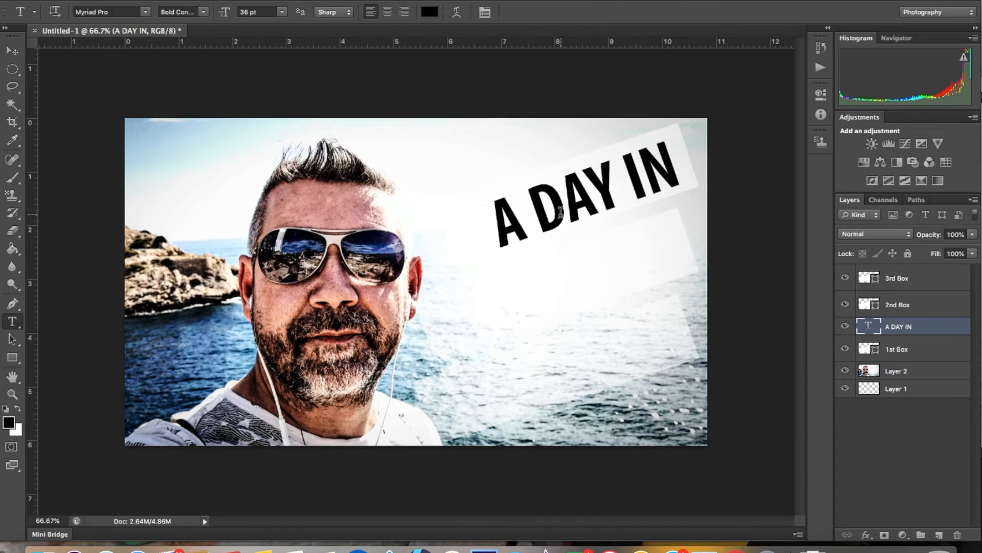
Duplicate the "A DAY IN" text layer and place the copy over the second box.
right_click(891, 322)
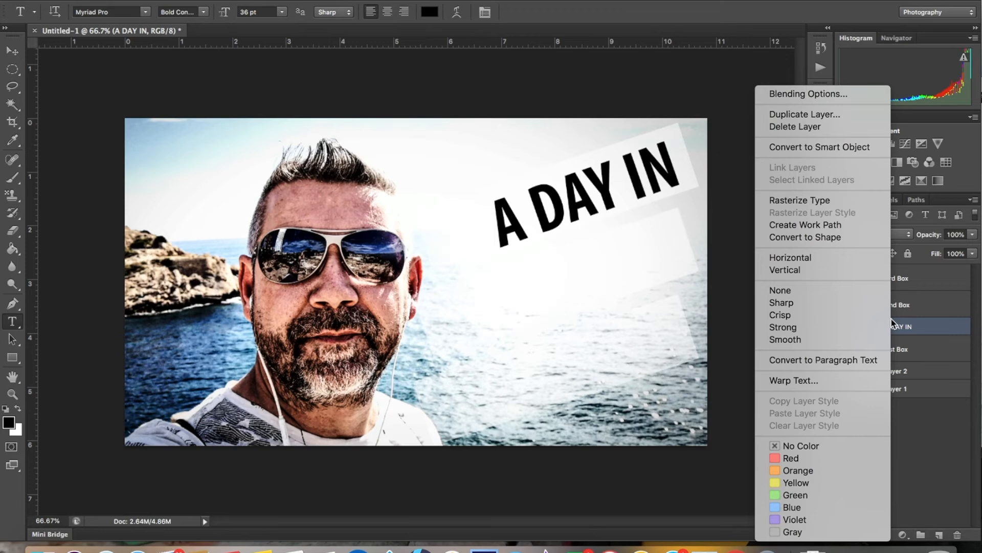
left_click(835, 115)
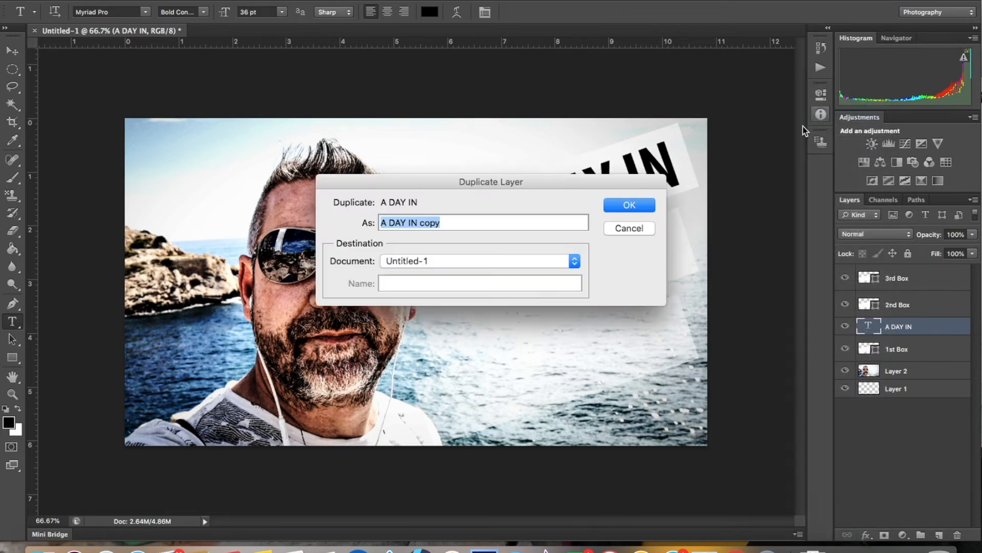
left_click(614, 204)
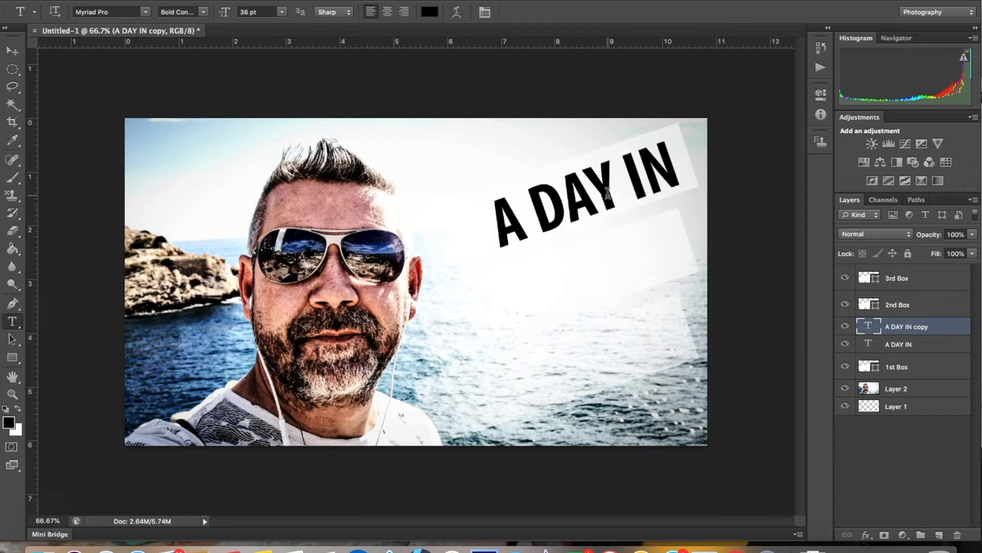
left_click(15, 51)
left_click_drag(606, 224, 616, 311)
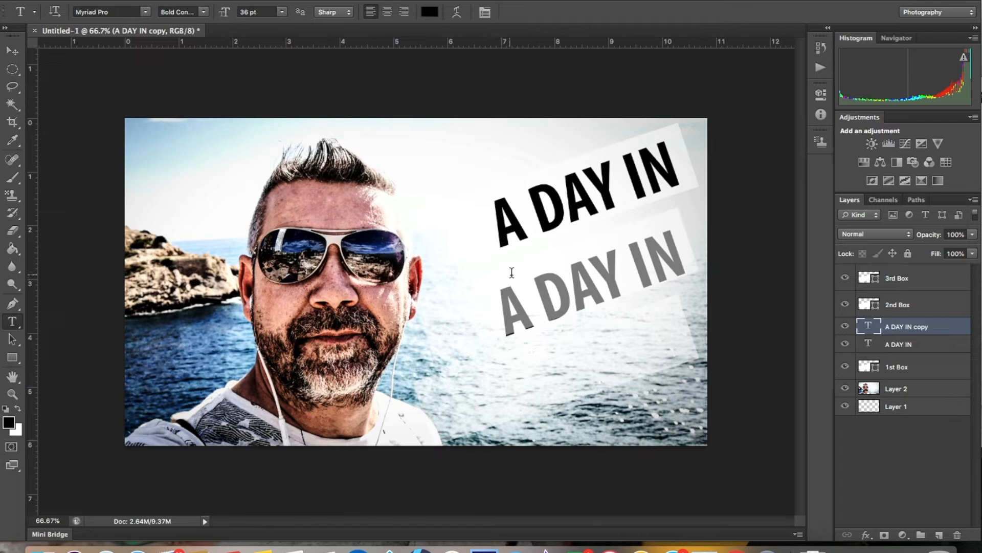
Replace the duplicated text with "THE LIFE OF" and shift it left so it fits within the second box.
triple_click(587, 285)
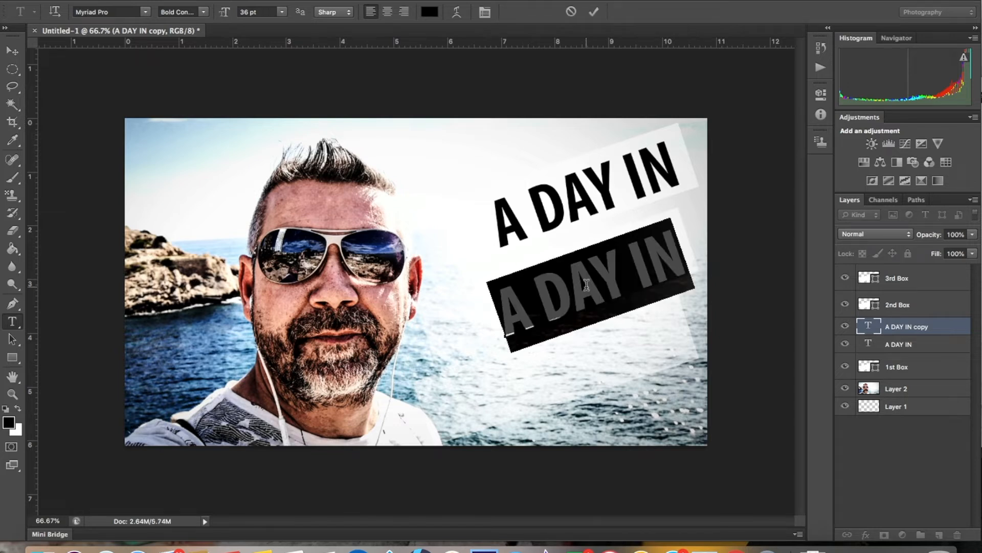
type("THE L")
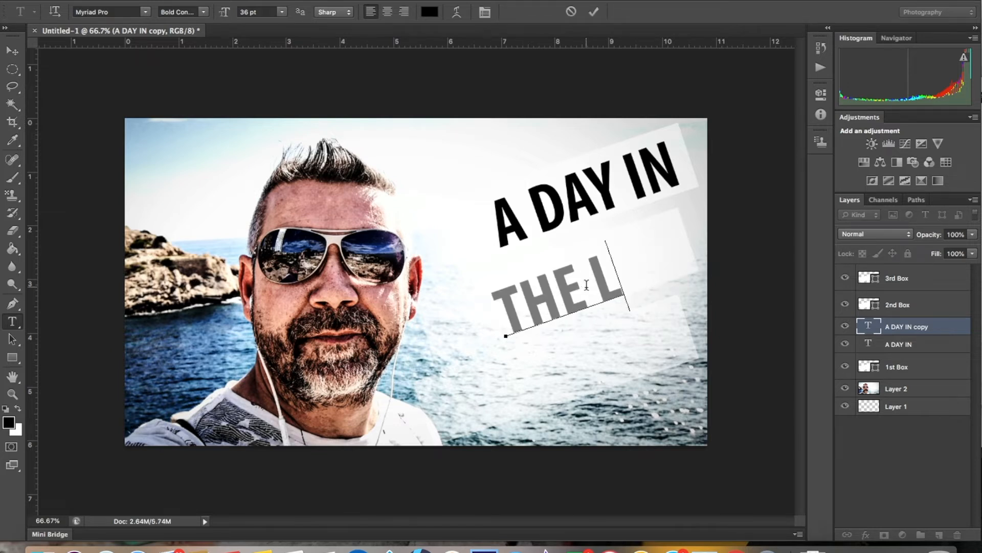
type("IFE OF")
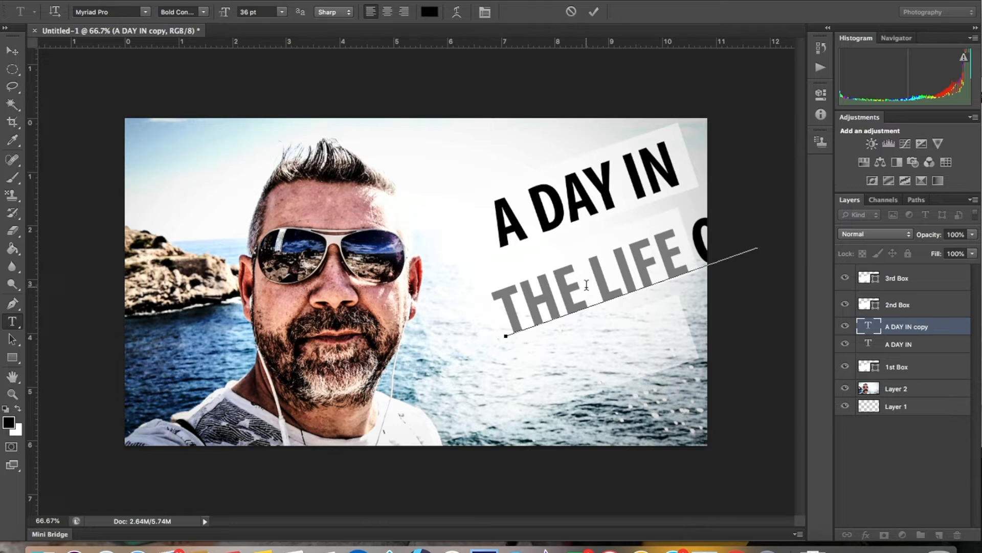
left_click_drag(675, 367, 602, 380)
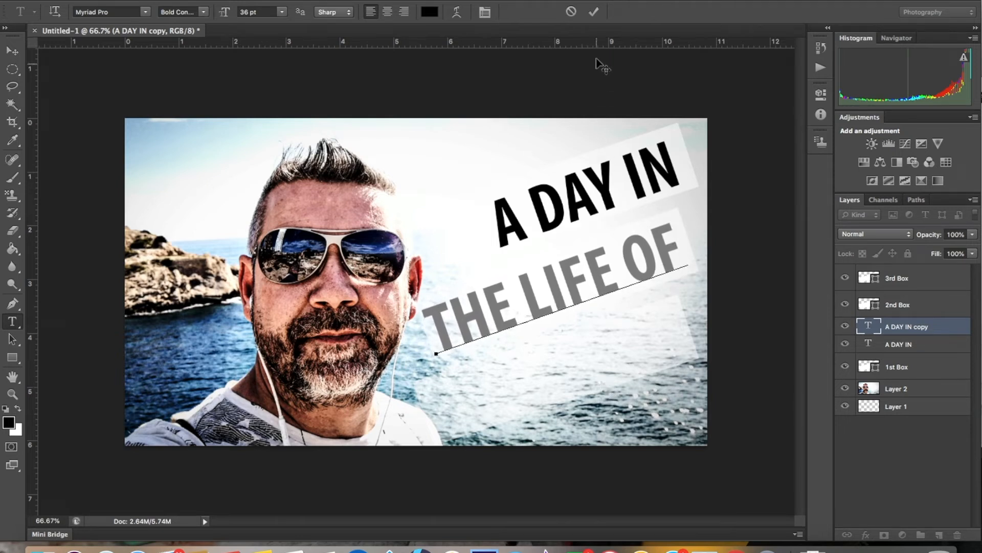
left_click(593, 14)
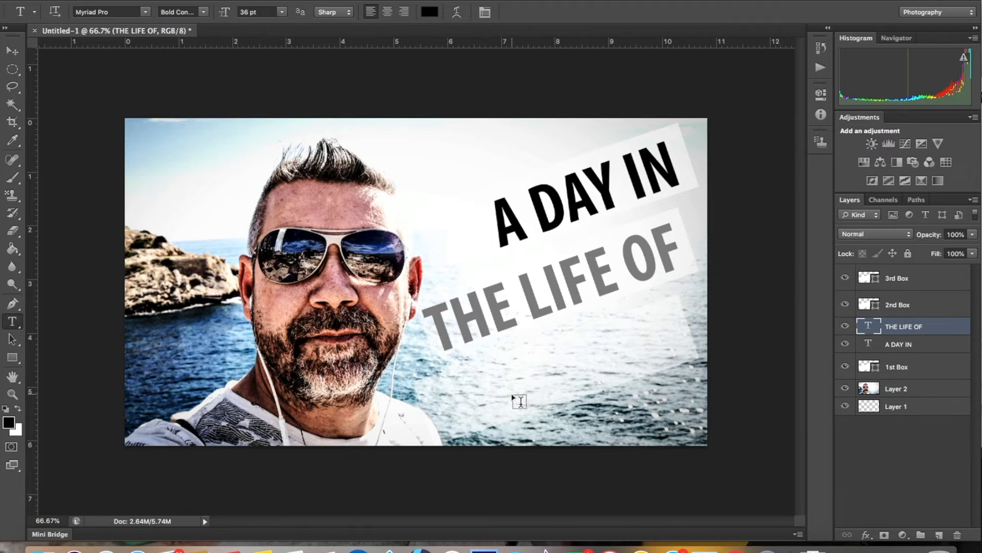
Add a new 36 pt text line "A YOUTUBER" over the water below "THE LIFE OF", fitting it inside the photo's right edge.
left_click(536, 385)
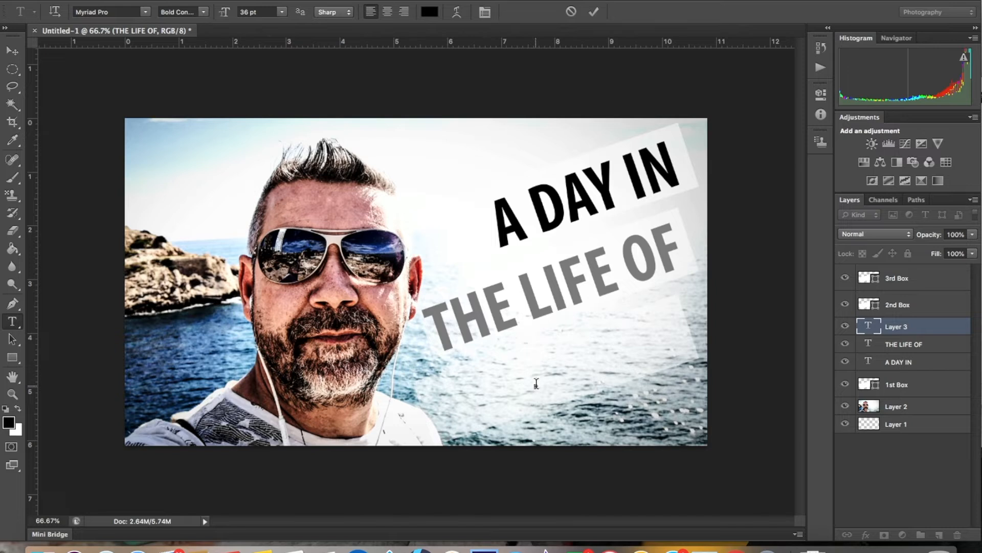
type("A ")
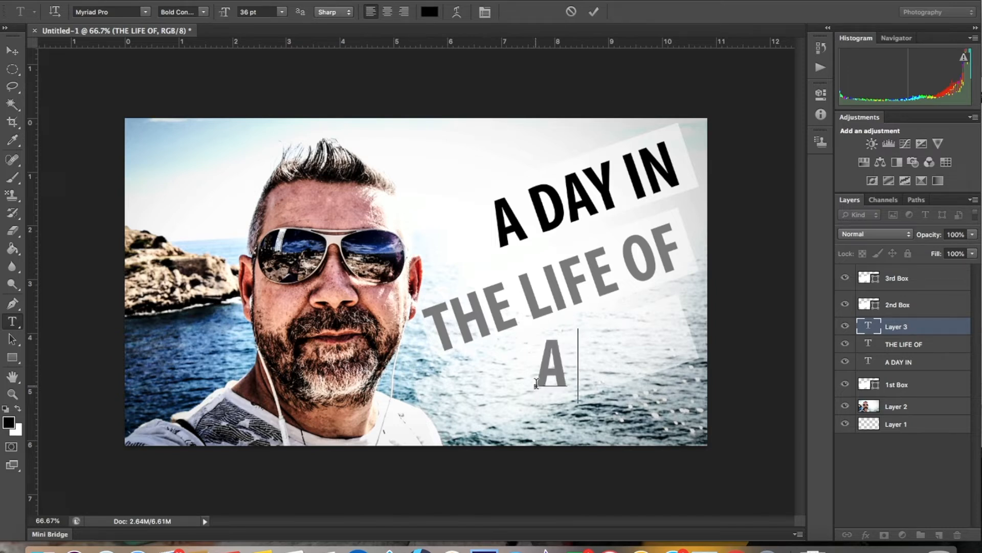
type("YOUTUBER")
left_click_drag(619, 426, 494, 434)
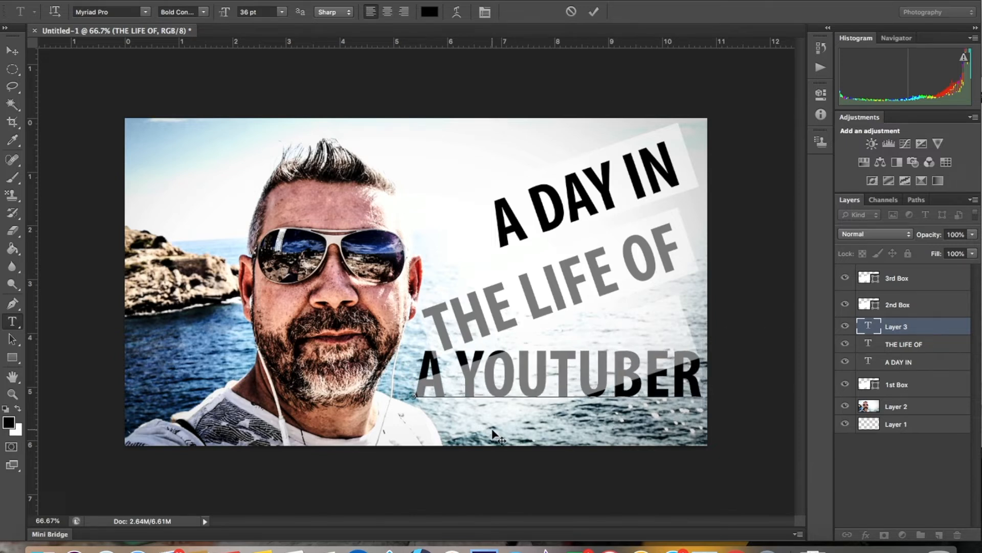
left_click(593, 11)
Rotate the "A YOUTUBER" text to about -20.5°, narrow it to about 94.5% width and position it over the lowest box.
left_click(135, 0)
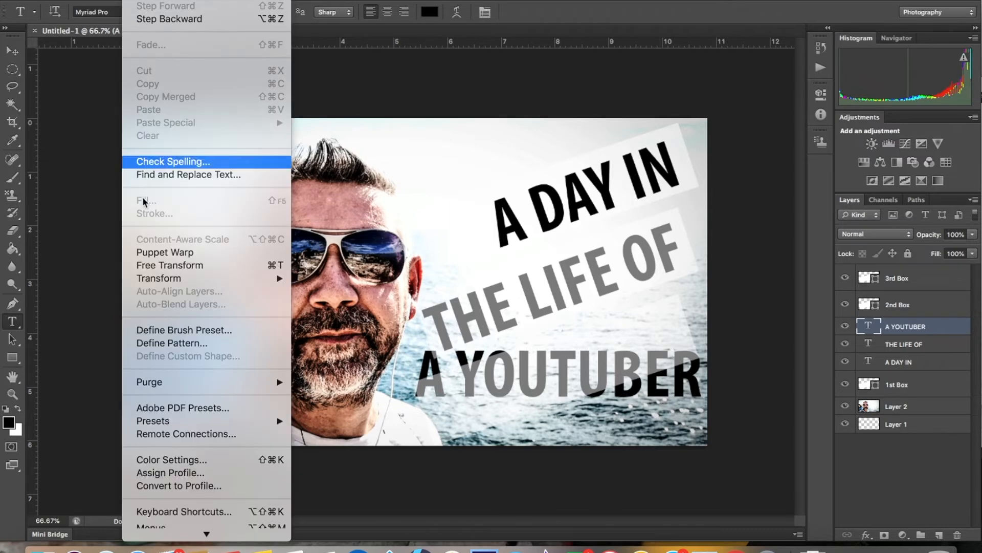
left_click(163, 265)
left_click_drag(402, 309, 380, 369)
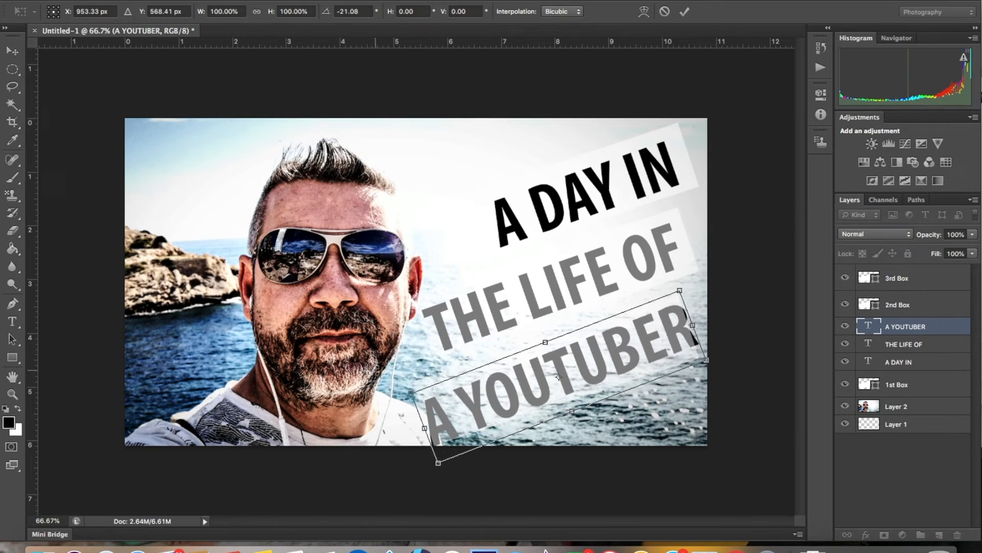
left_click_drag(425, 427, 440, 421)
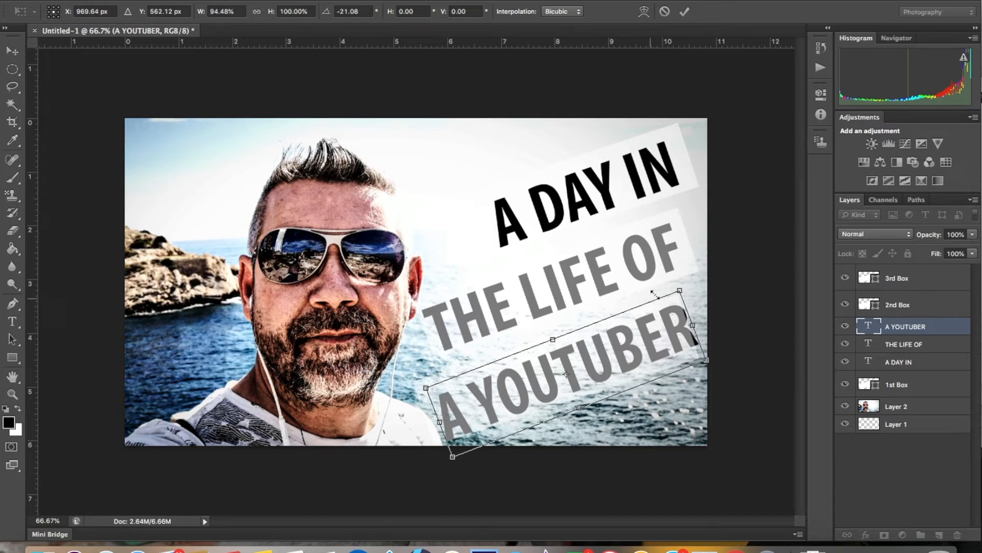
left_click_drag(691, 276, 694, 275)
left_click_drag(666, 326, 660, 329)
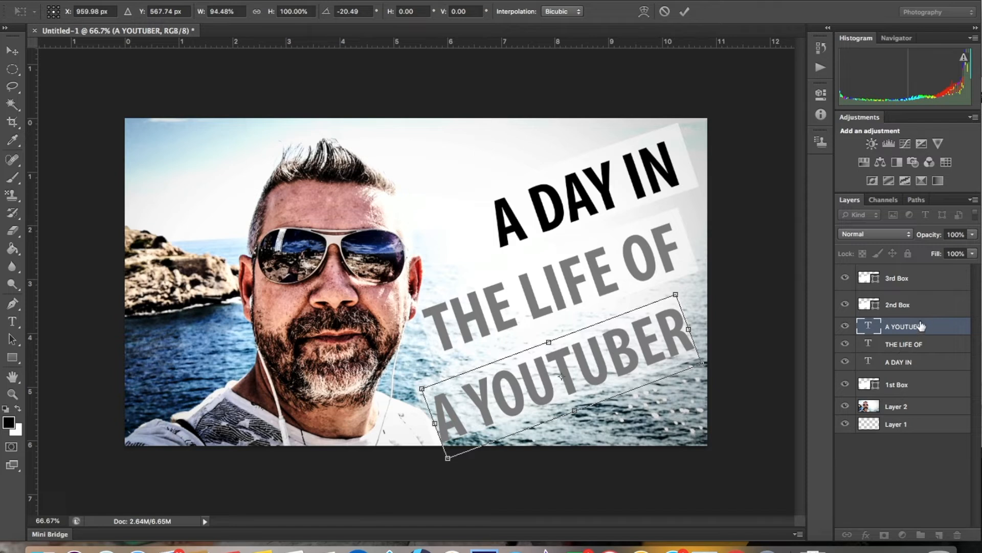
left_click(685, 11)
Move the "A YOUTUBER" layer to the top of the layer stack and shift its text slightly up and left.
left_click_drag(923, 328, 918, 274)
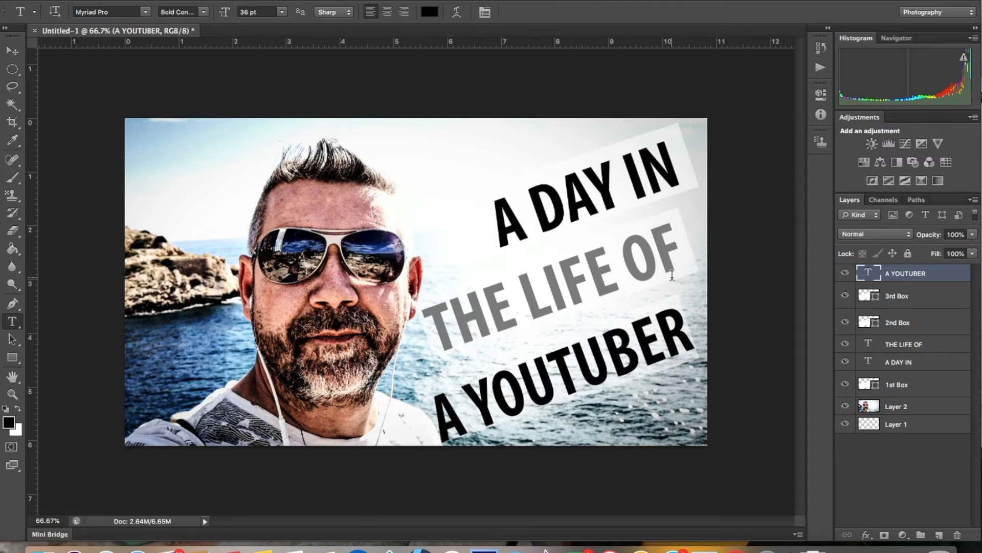
left_click(674, 320)
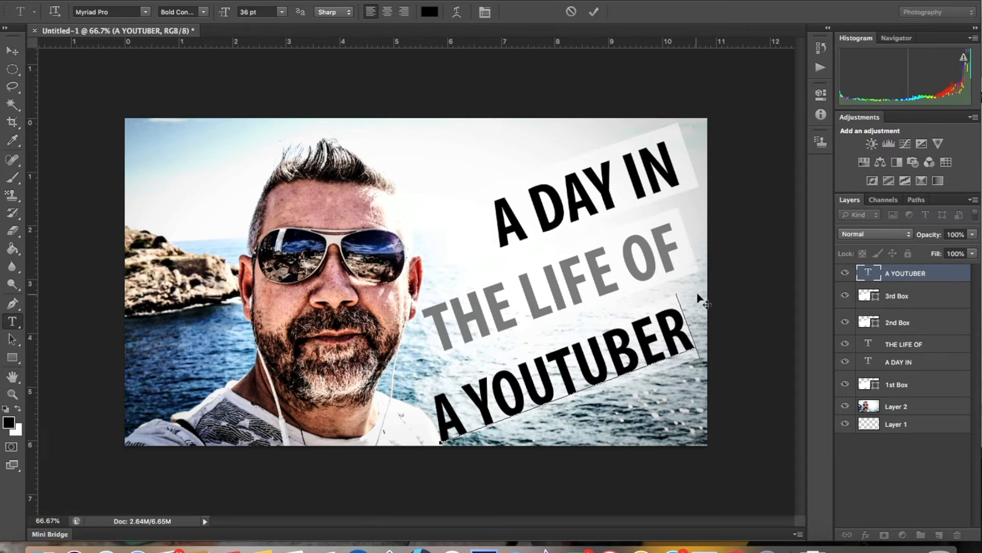
left_click_drag(693, 290, 693, 289)
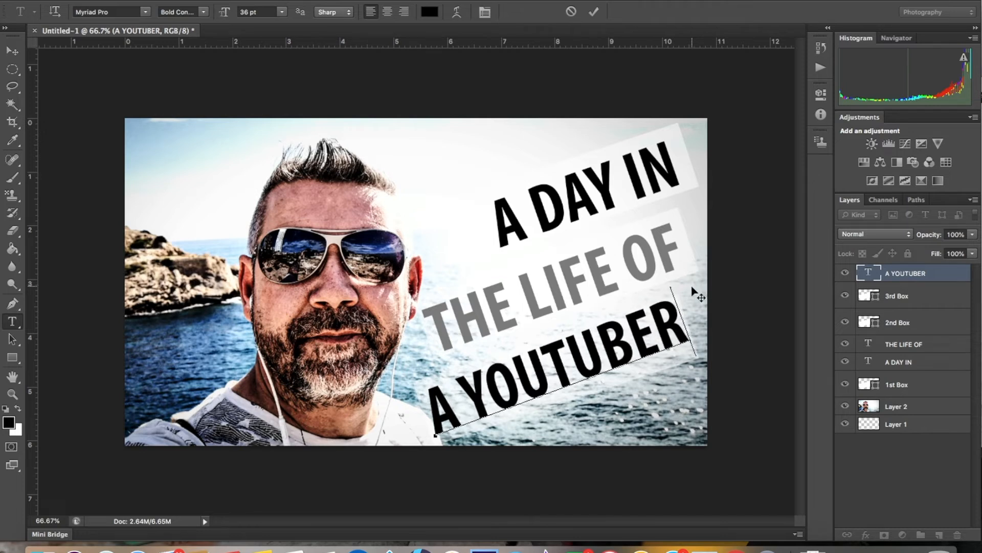
left_click(592, 13)
Rotate the "A YOUTUBER" text about 2.2° clockwise and nudge it so it lines up with the lowest box.
left_click(134, 0)
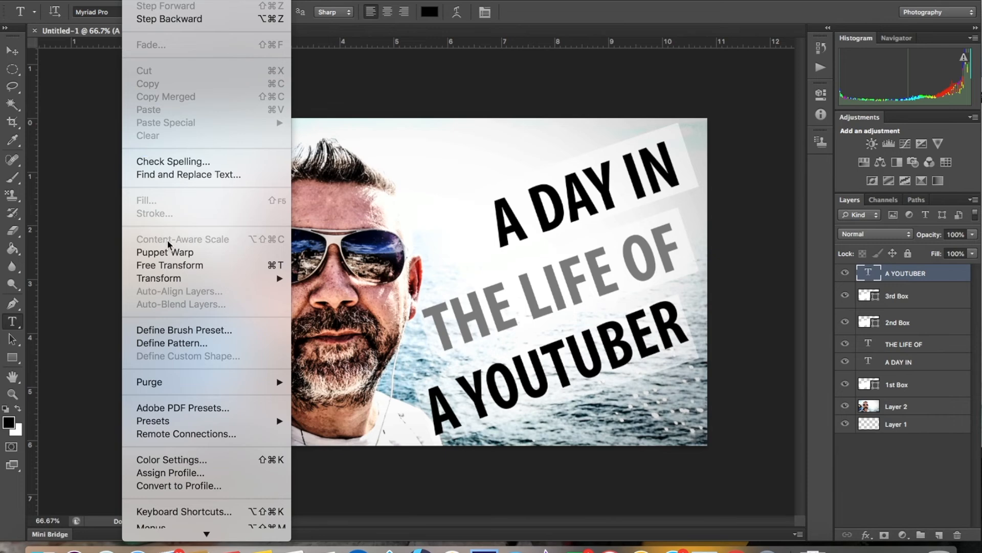
left_click(173, 264)
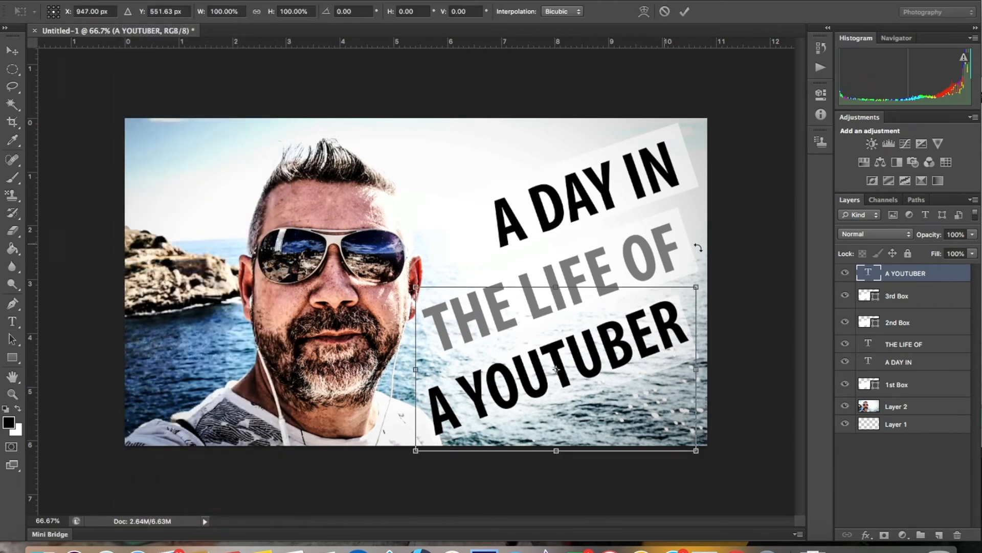
left_click_drag(702, 262, 705, 263)
left_click_drag(613, 357, 614, 359)
left_click_drag(686, 270, 692, 270)
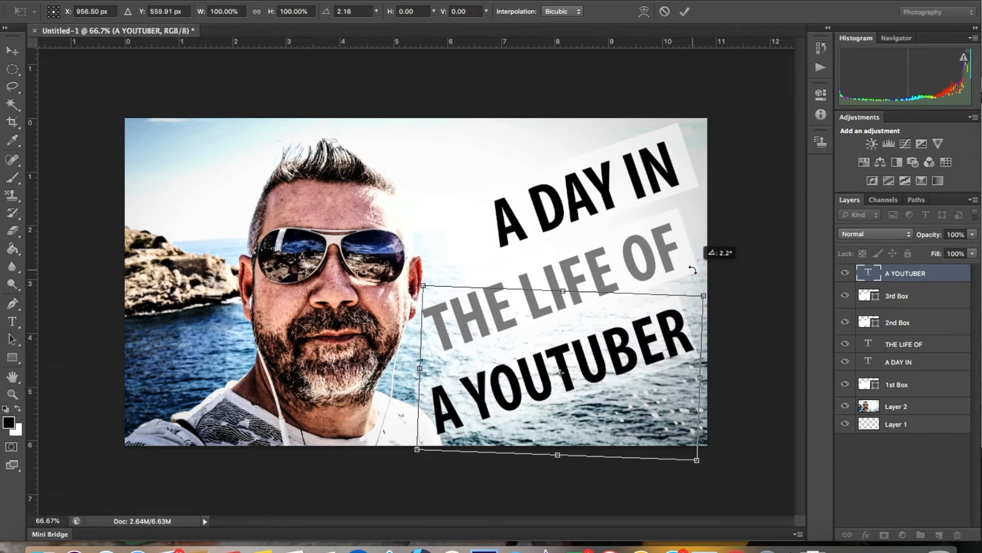
left_click(684, 12)
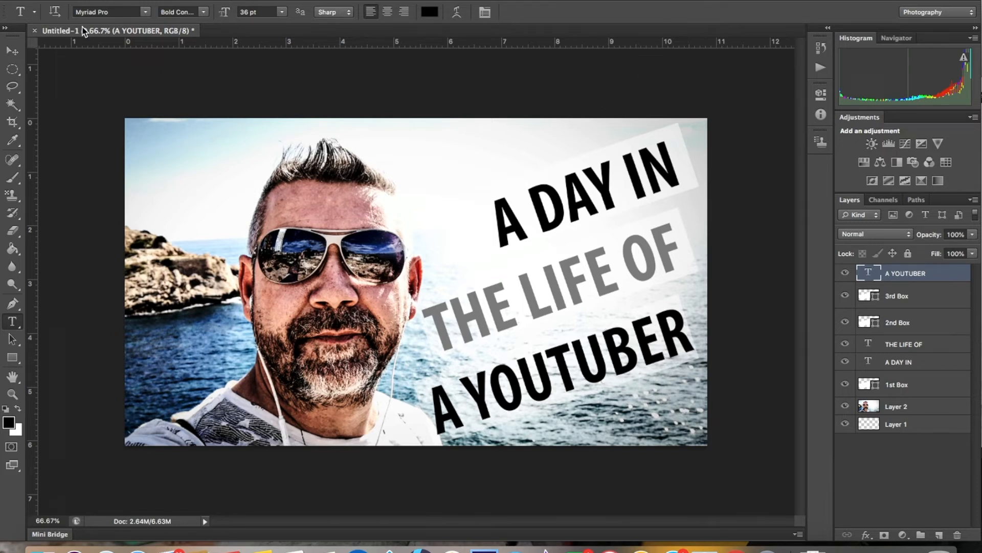
left_click(11, 51)
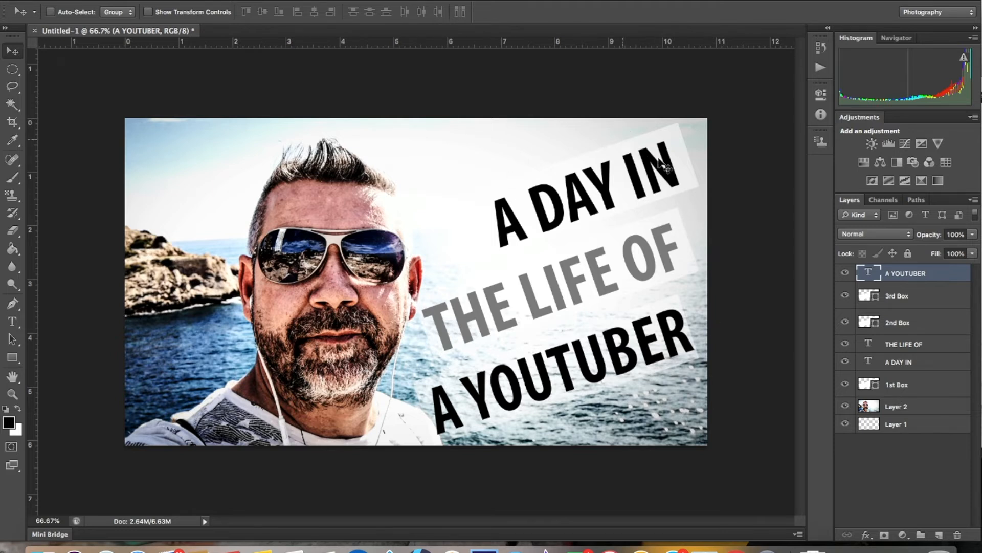
Add a white outside stroke of 8 px to the "A YOUTUBER" text layer.
double_click(888, 271)
double_click(885, 266)
left_click(520, 270)
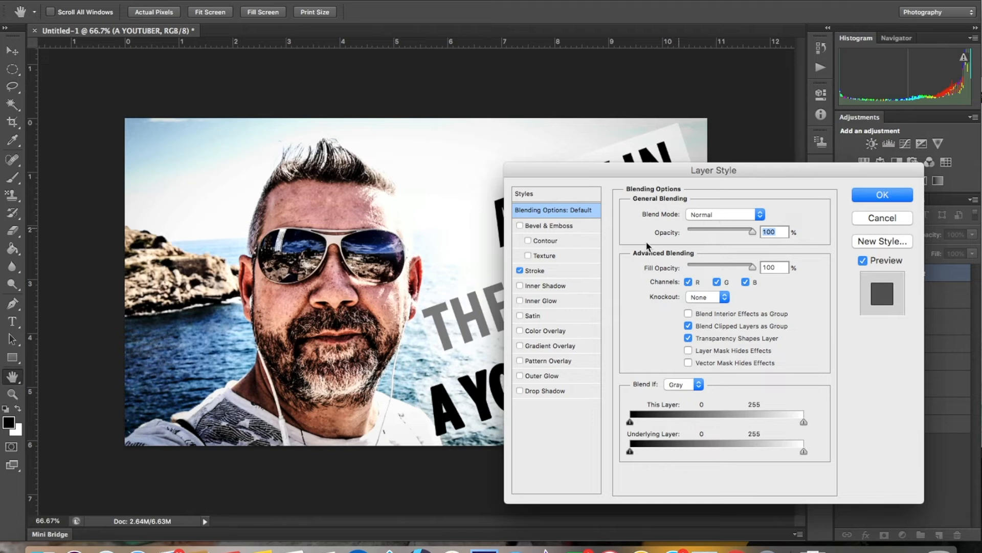
left_click(540, 270)
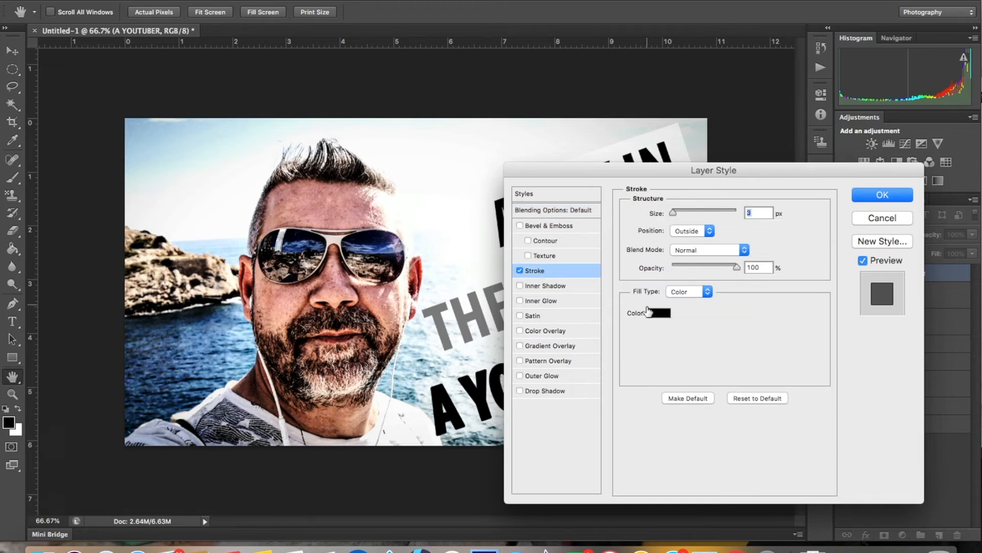
left_click(658, 313)
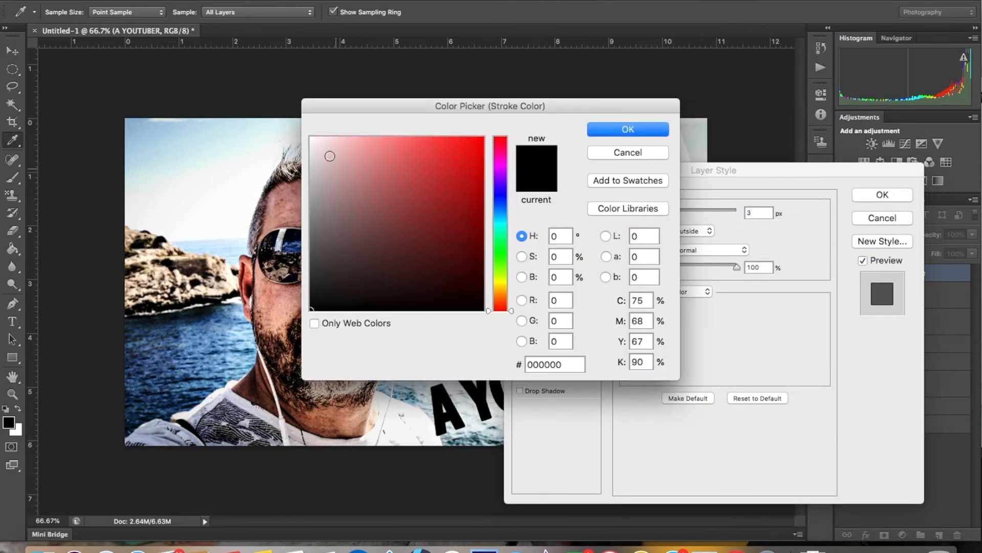
left_click(313, 140)
left_click(595, 135)
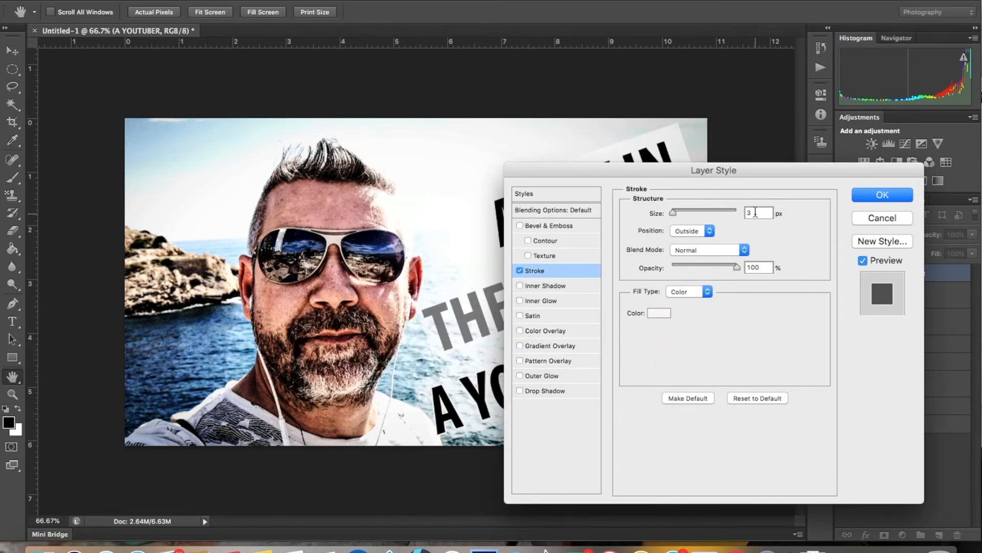
type("8")
left_click(885, 193)
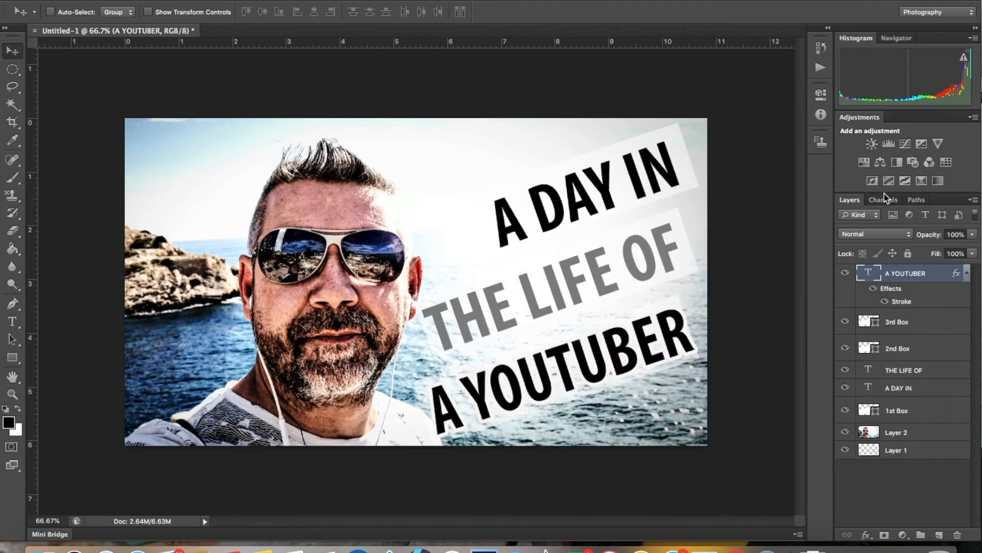
Copy the "A YOUTUBER" layer style and paste it onto the "THE LIFE OF" and "A DAY IN" text layers.
right_click(925, 299)
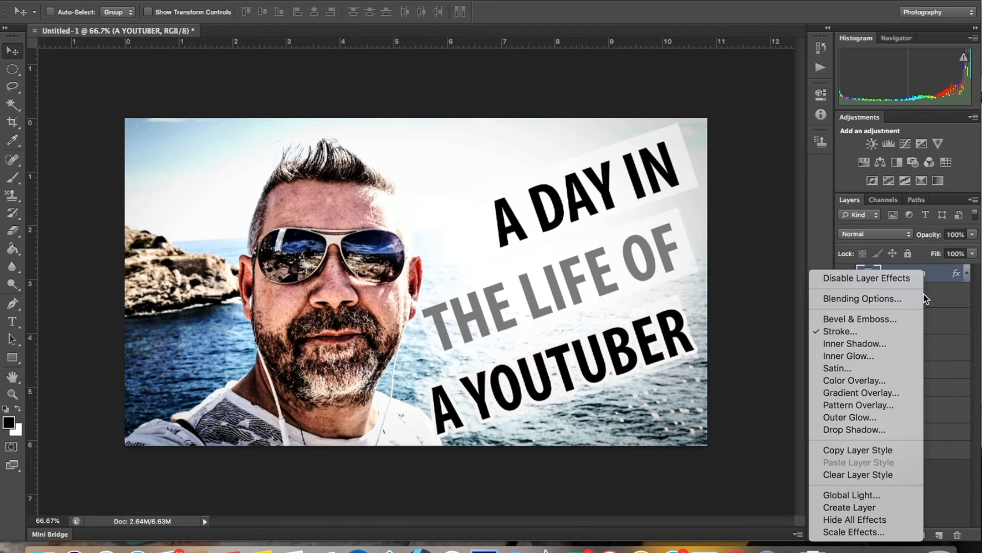
left_click(890, 452)
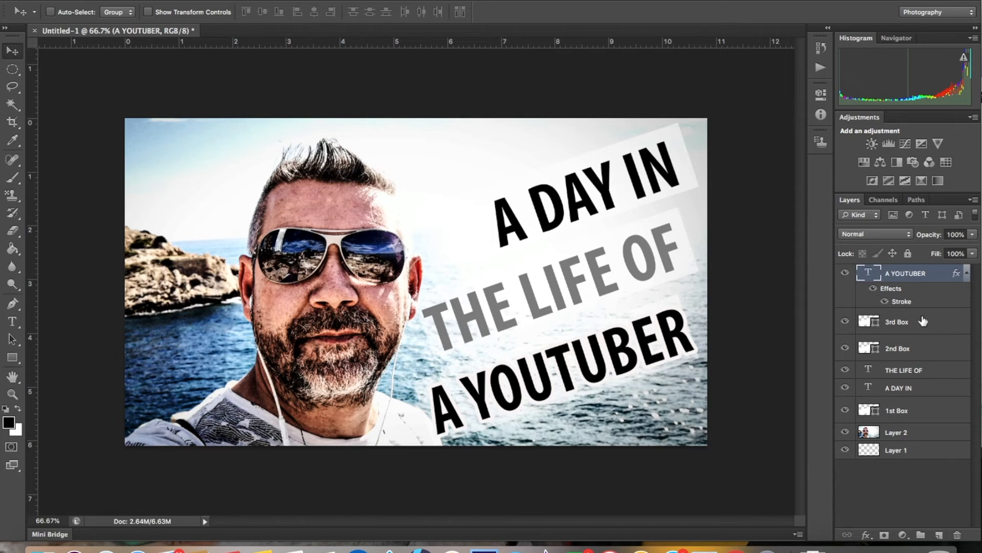
left_click(932, 367)
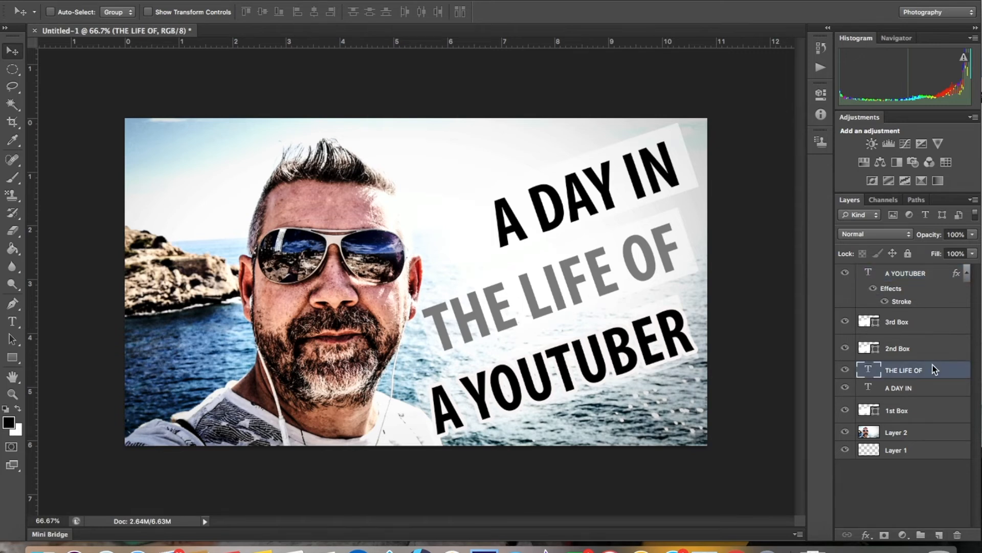
right_click(934, 370)
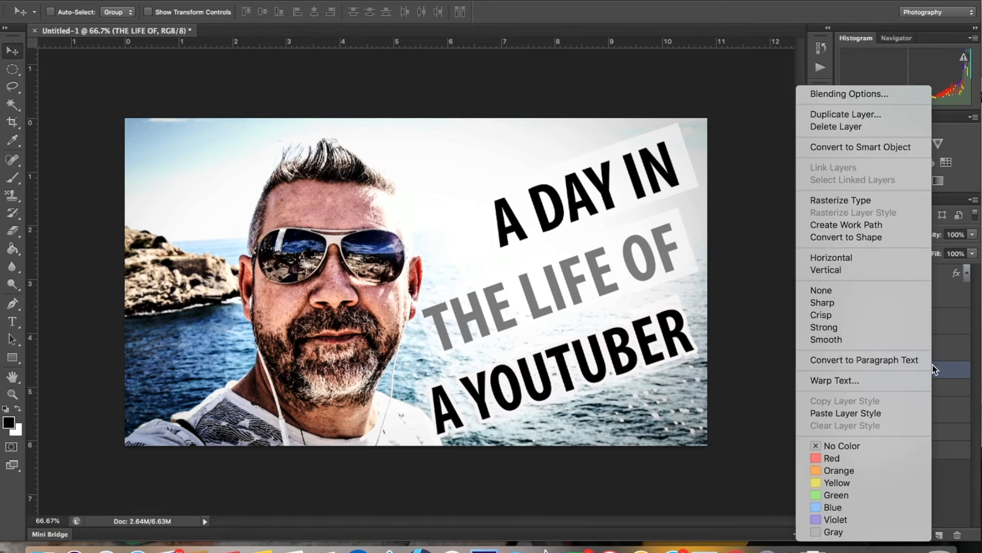
left_click(868, 413)
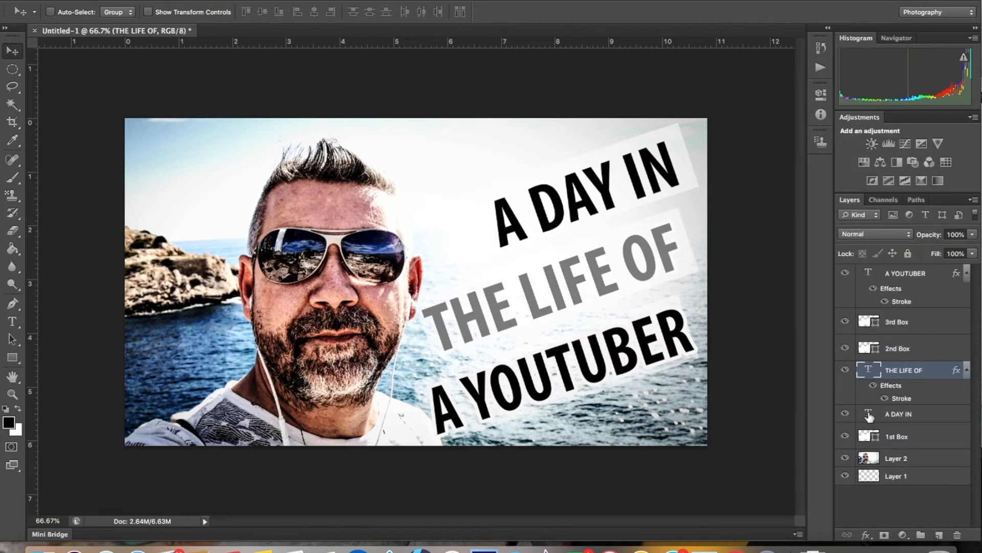
left_click(933, 414)
right_click(932, 413)
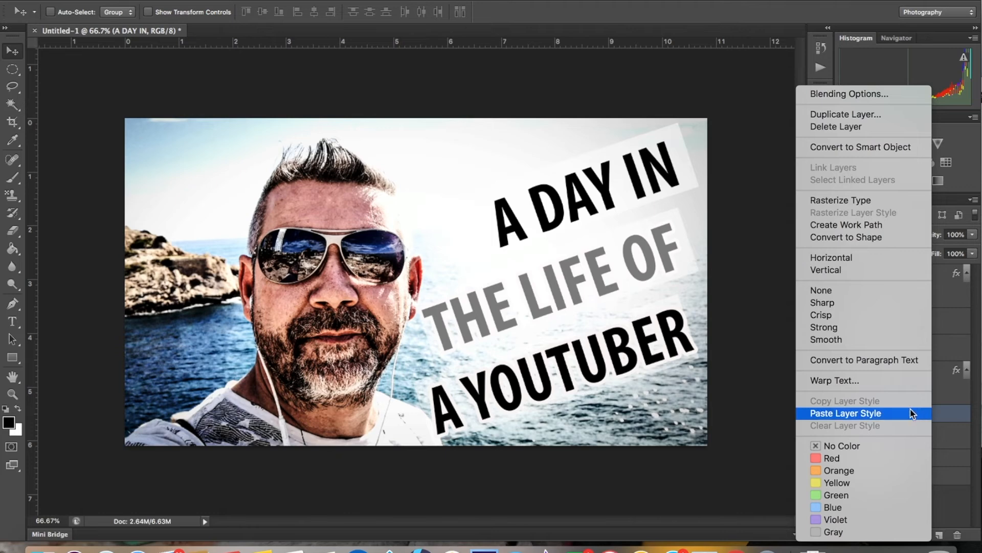
left_click(913, 414)
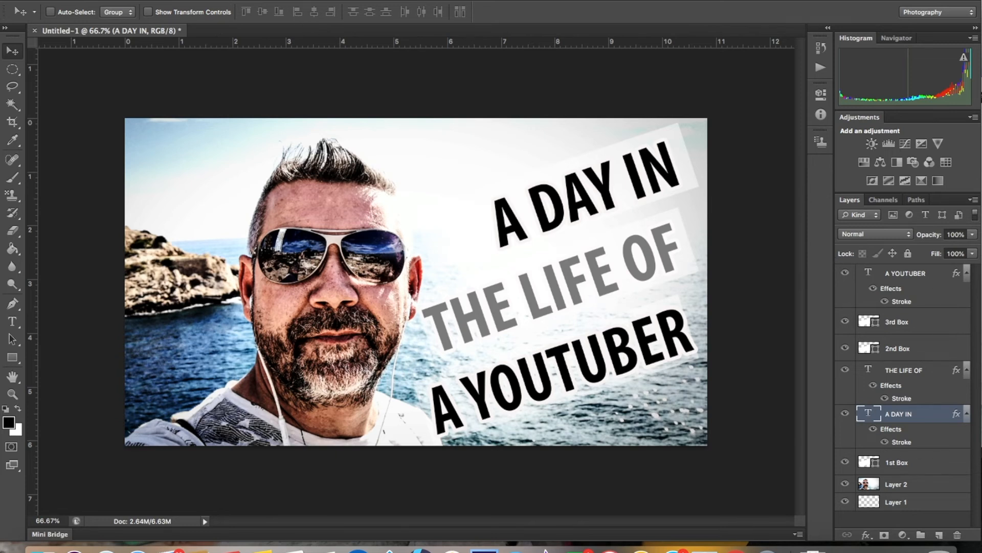
Flatten the image into a single background layer.
left_click(204, 1)
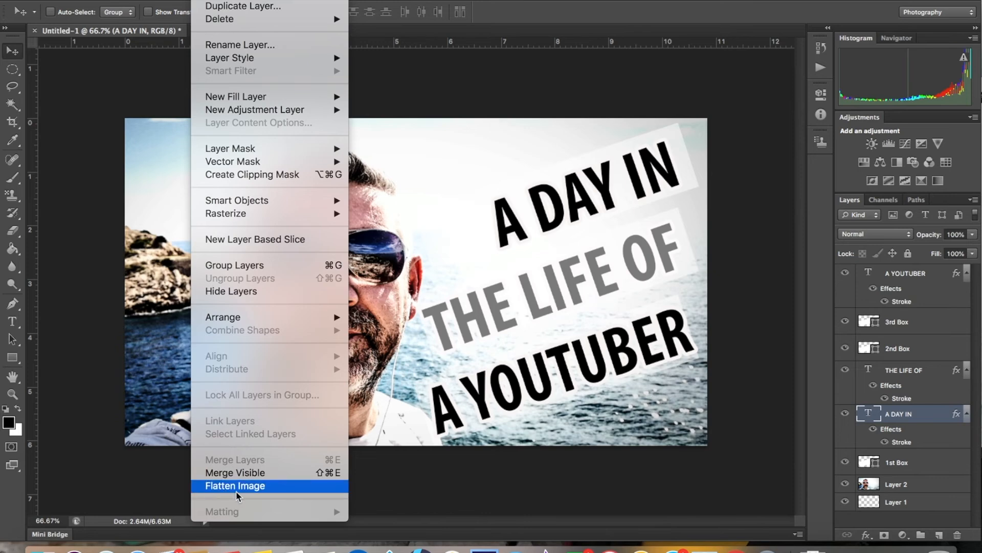
left_click(250, 491)
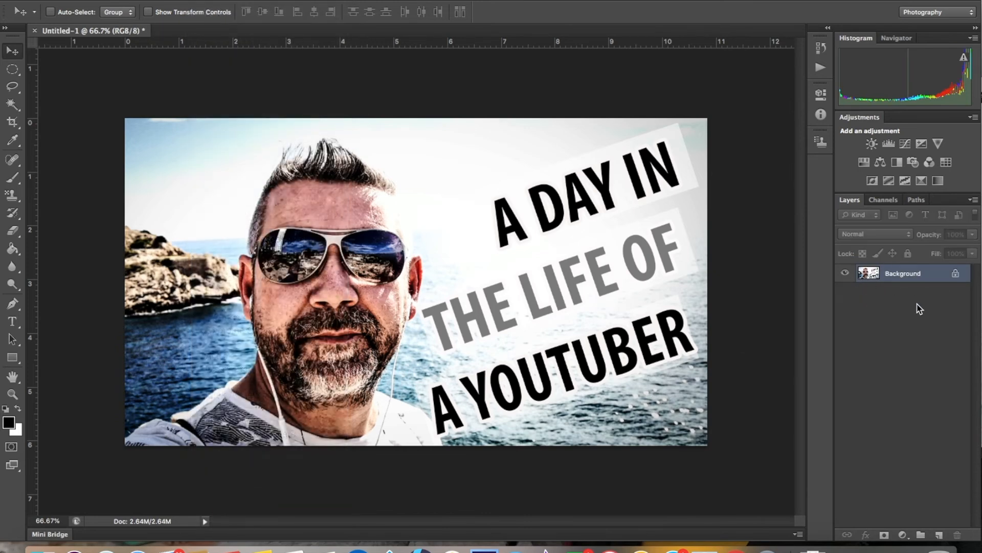
Start saving the image under a new name and create a Desktop folder called "THUMBNAILS FOR YOUTUBE" for it.
left_click(110, 0)
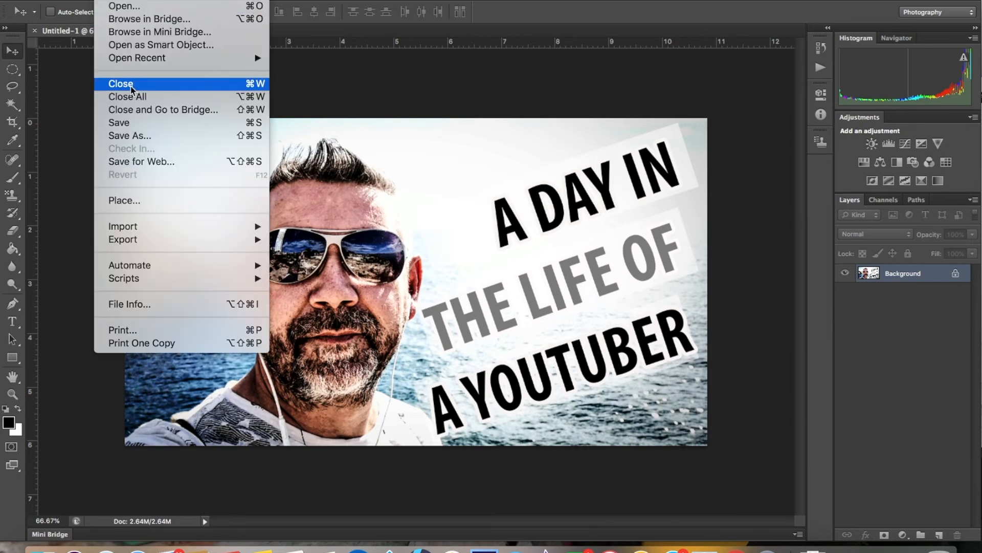
left_click(151, 134)
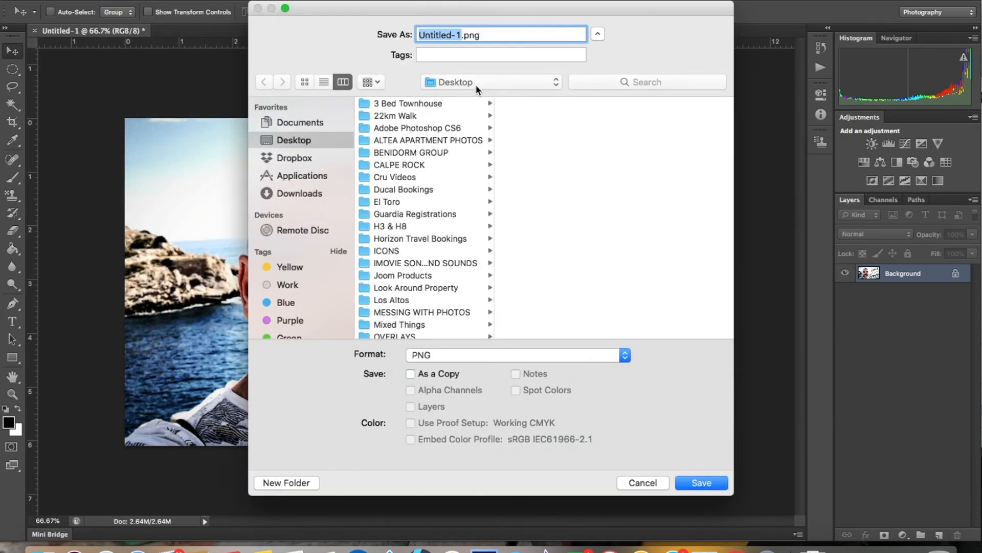
scroll(429, 239, "down", 10)
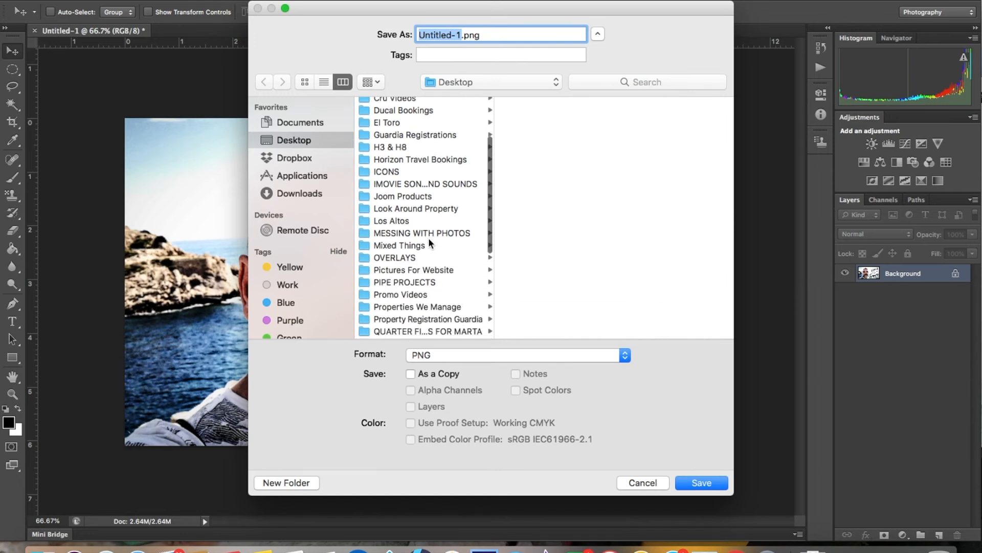
scroll(428, 237, "up", 5)
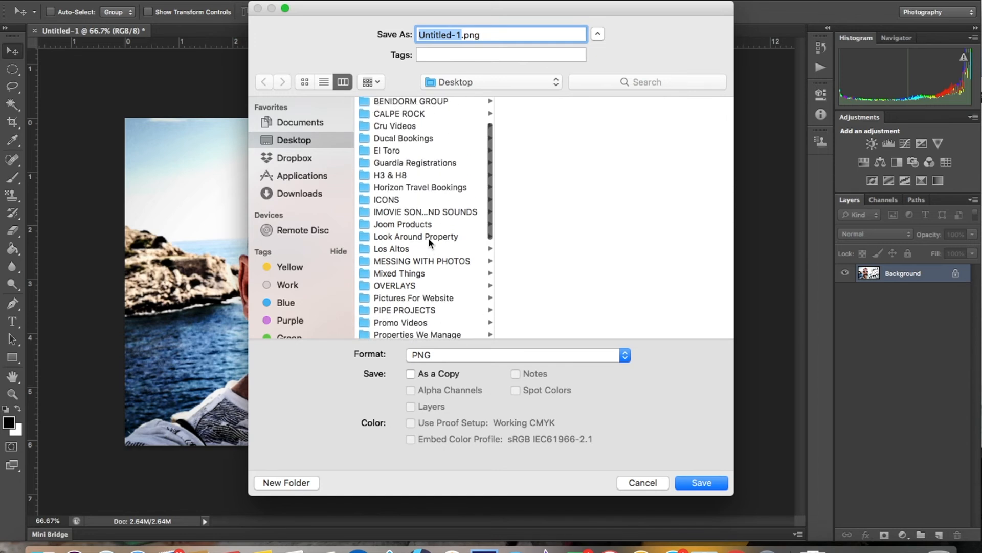
scroll(429, 240, "down", 4)
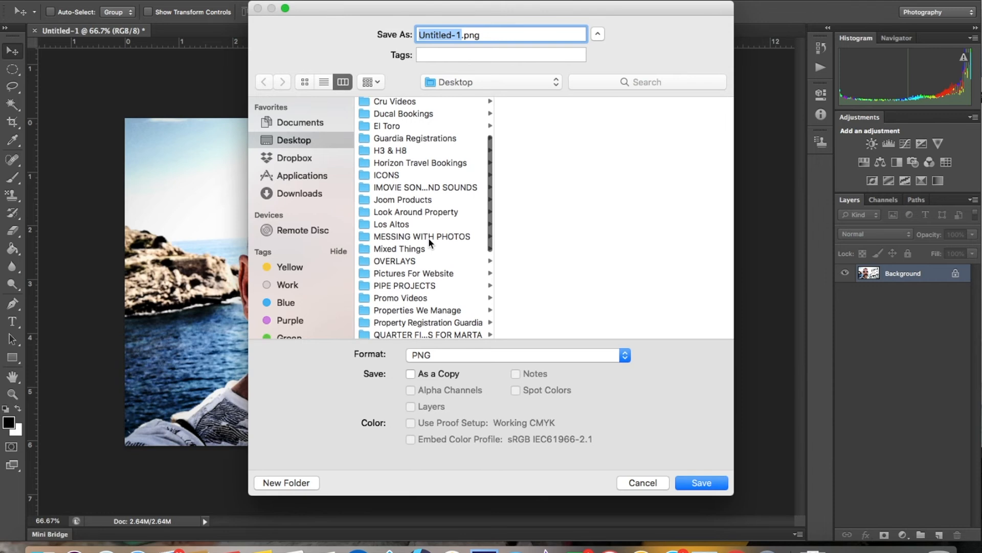
scroll(428, 240, "down", 2)
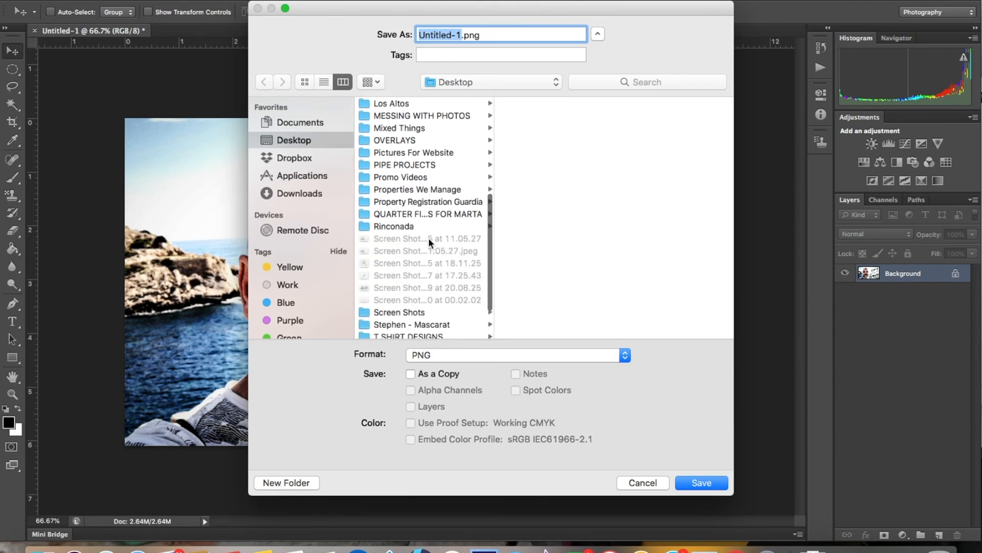
left_click(279, 483)
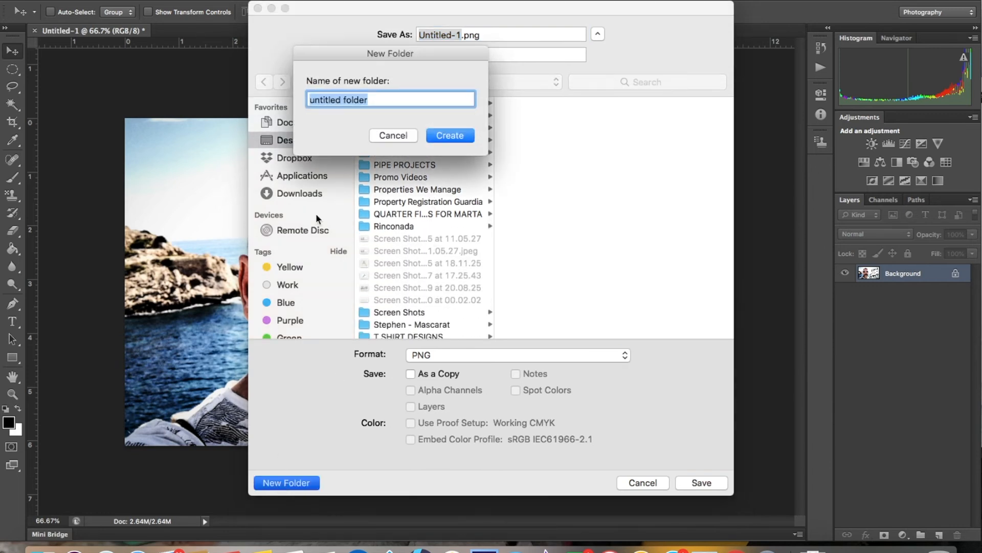
type("THUM")
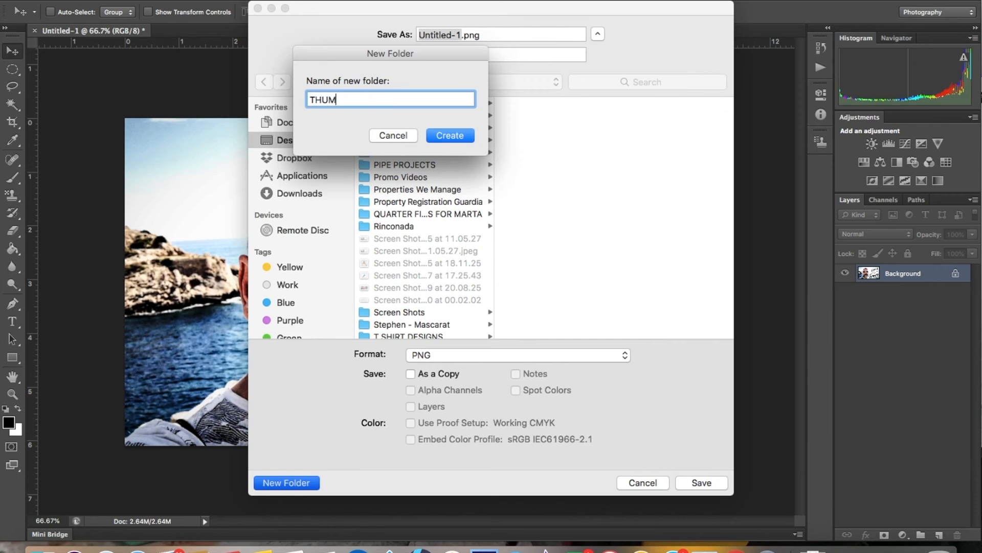
type("BNAILS FOR YOUTUBE")
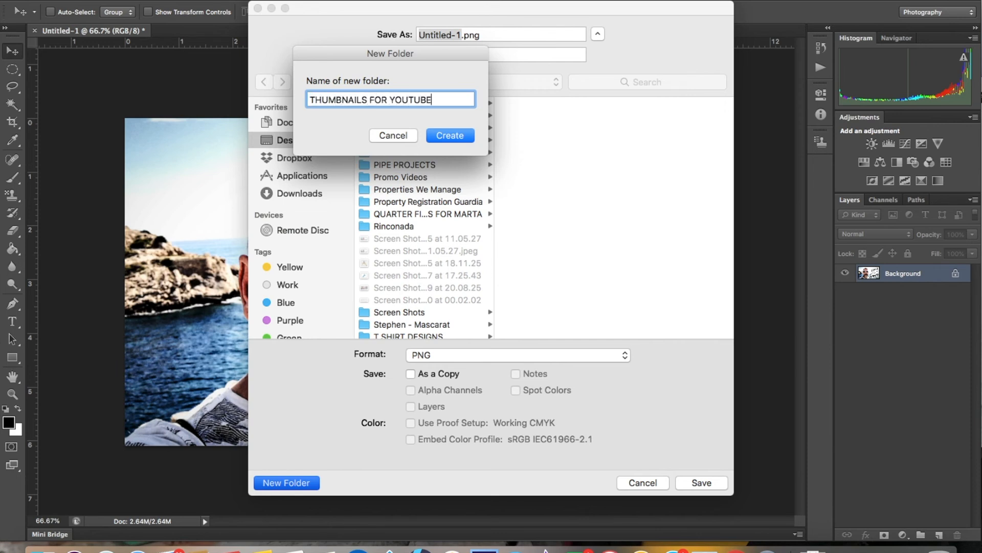
left_click(445, 134)
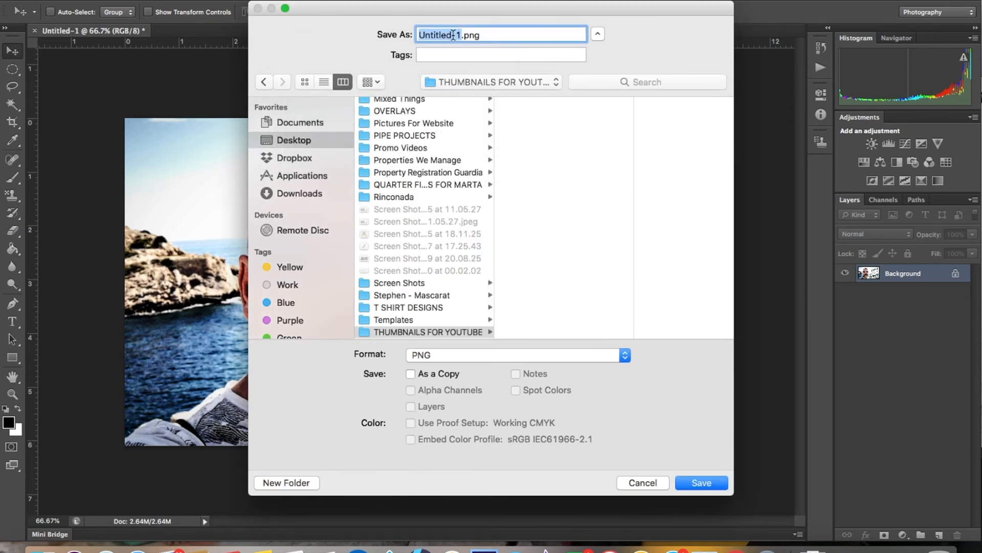
Save the image in the new folder as "DAY IN THE LIFE OF A YOUTUBER.png" with Smallest / Slow compression and no interlacing.
type("DAY")
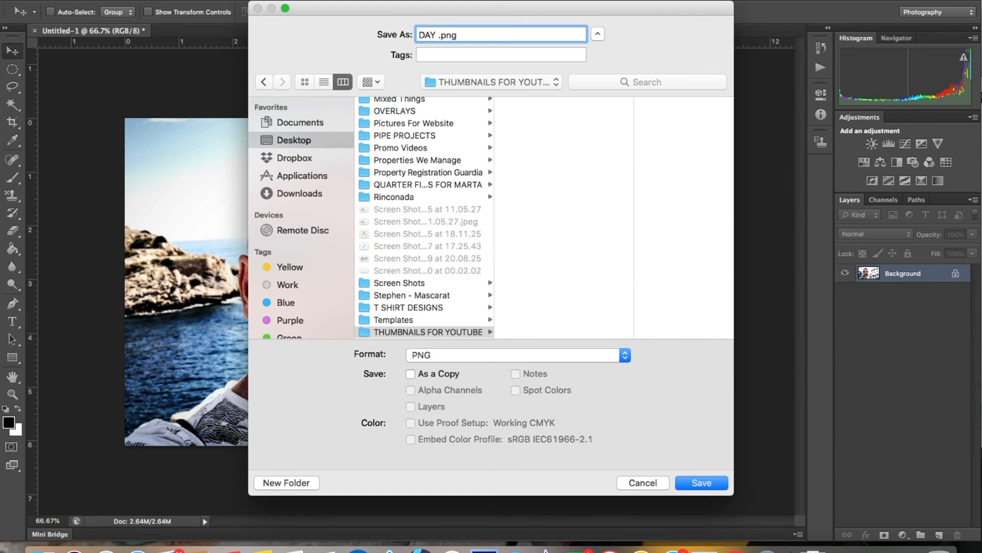
type("THE LIFE OF A ")
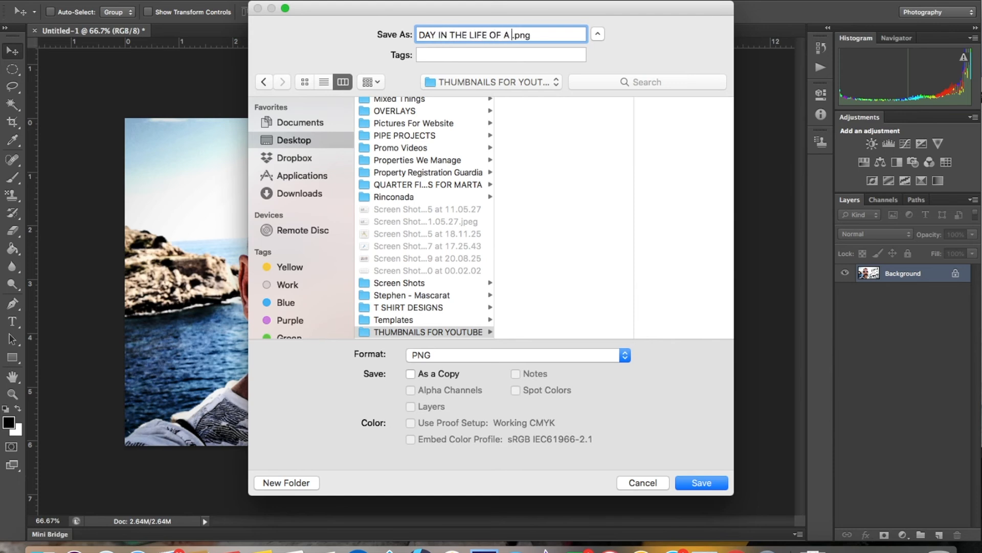
type("YOUTUBER")
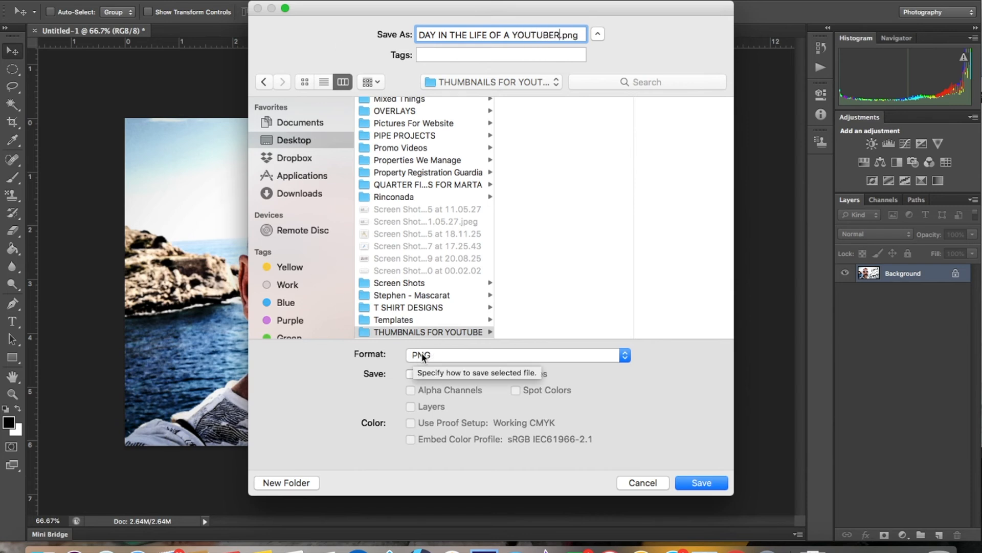
left_click(698, 483)
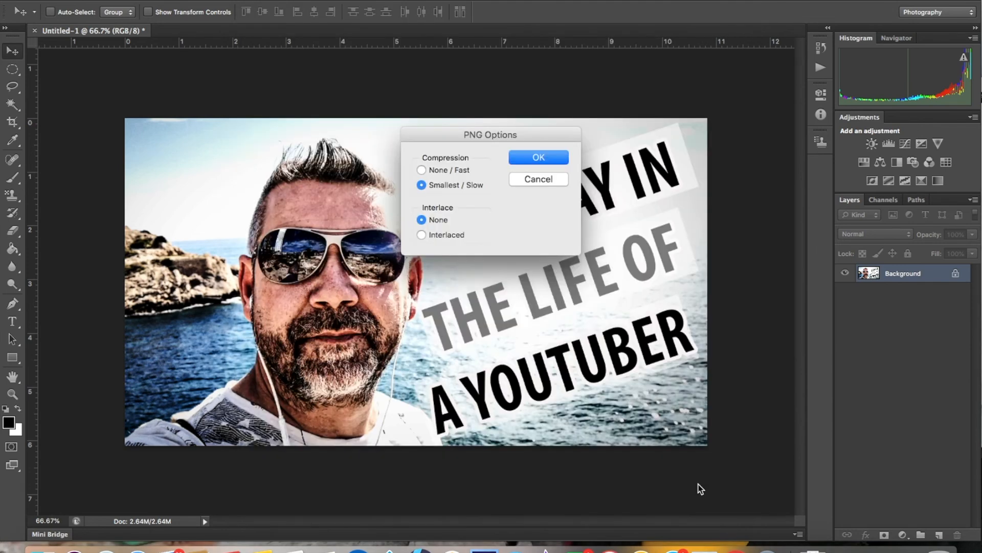
left_click(539, 158)
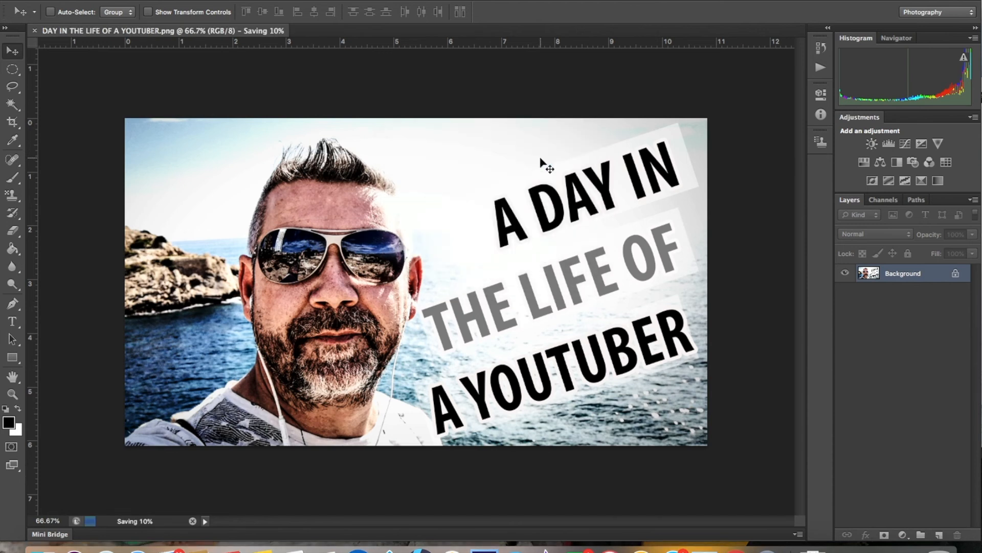